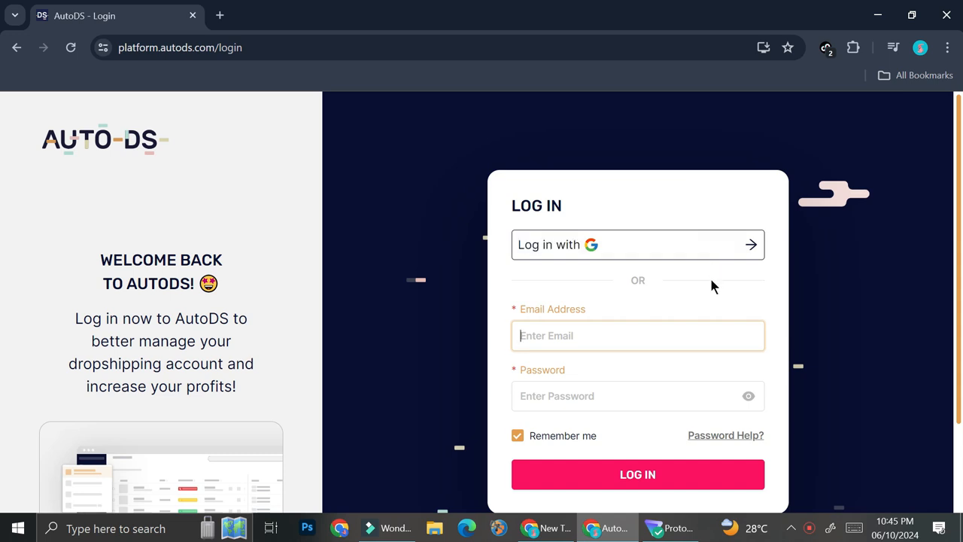
Open the registration form for the $1 trial from the login page and look through its sign-up fields
{"action": "scroll", "coordinate": [665, 347], "scroll_direction": "down", "scroll_amount": 1}
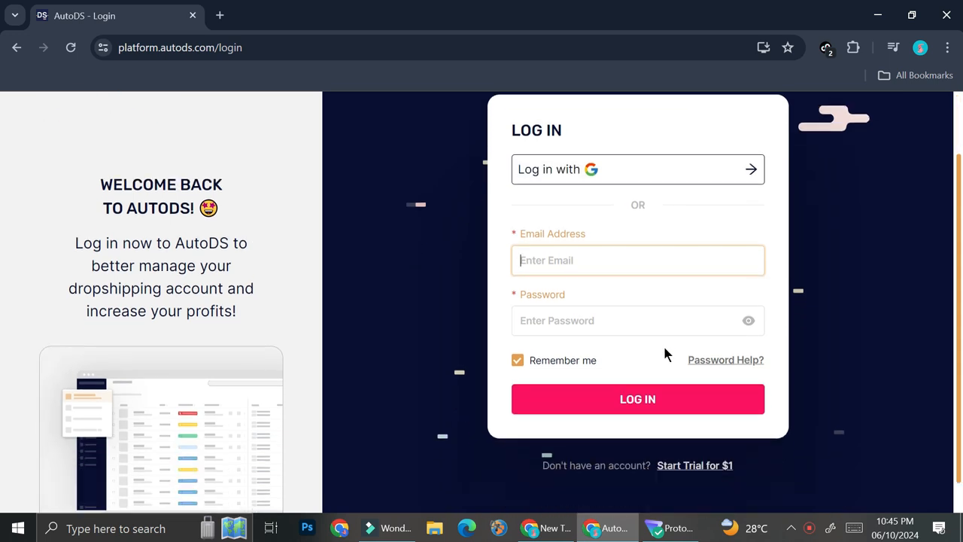
{"action": "left_click", "coordinate": [721, 467]}
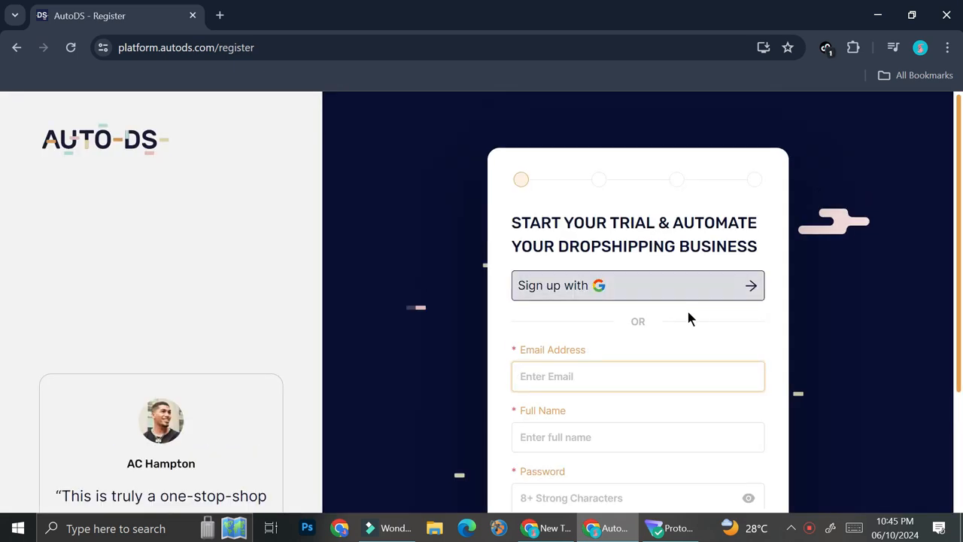
{"action": "scroll", "coordinate": [687, 312], "scroll_direction": "down", "scroll_amount": 2}
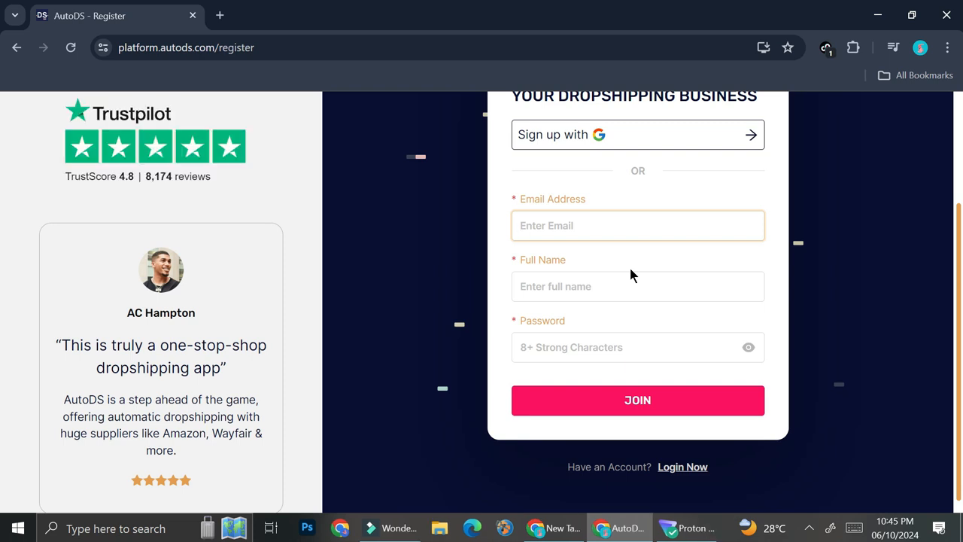
{"action": "scroll", "coordinate": [557, 151], "scroll_direction": "up", "scroll_amount": 1}
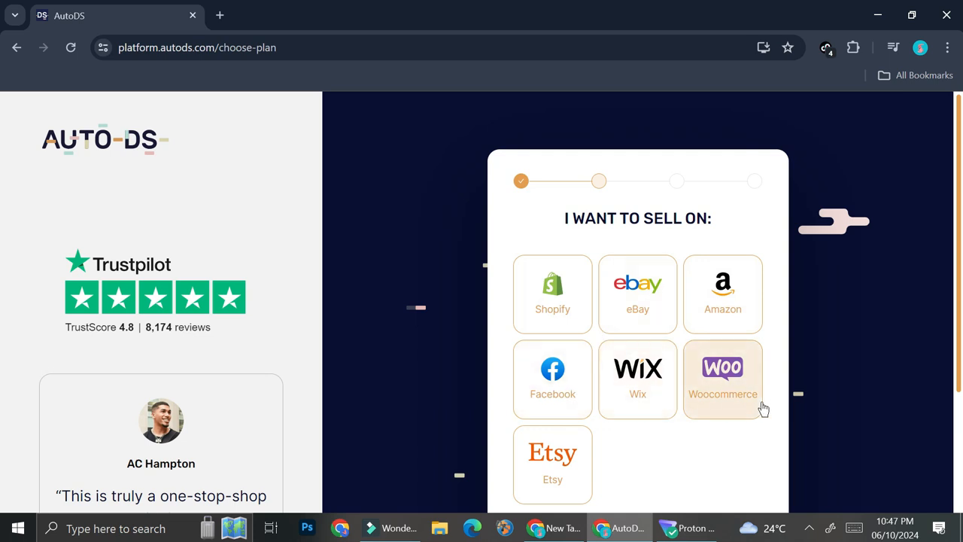
Choose eBay as the platform to sell on and continue to the package selection
{"action": "left_click", "coordinate": [648, 313]}
{"action": "scroll", "coordinate": [697, 479], "scroll_direction": "down", "scroll_amount": 3}
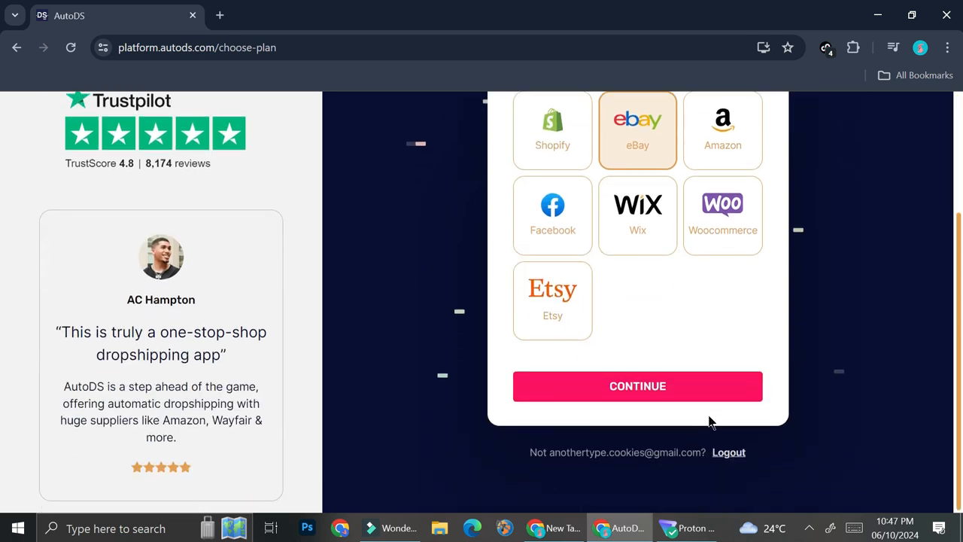
{"action": "left_click", "coordinate": [706, 395]}
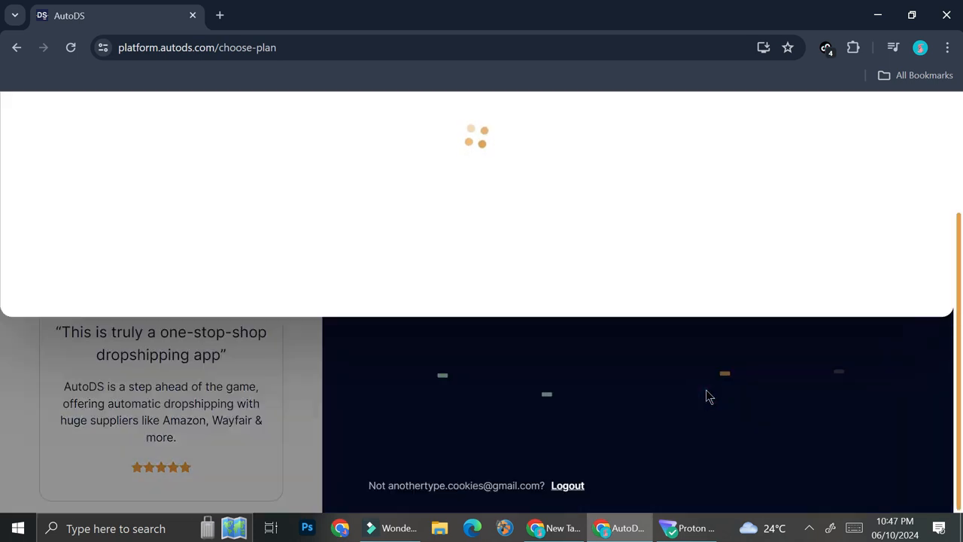
Compare the annual packages and start the Starter 400 trial for $0.99
{"action": "scroll", "coordinate": [574, 382], "scroll_direction": "down", "scroll_amount": 1}
{"action": "scroll", "coordinate": [602, 294], "scroll_direction": "up", "scroll_amount": 1}
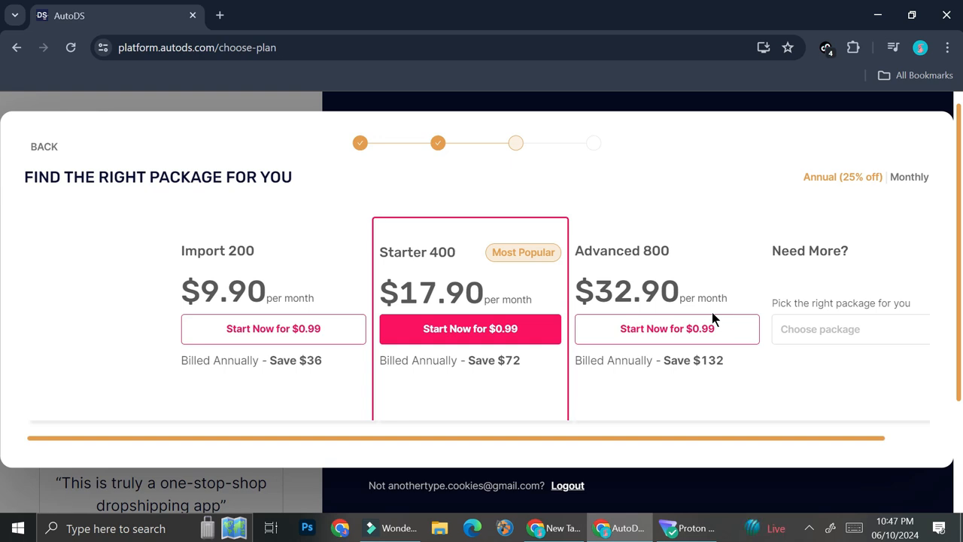
{"action": "left_click", "coordinate": [493, 339]}
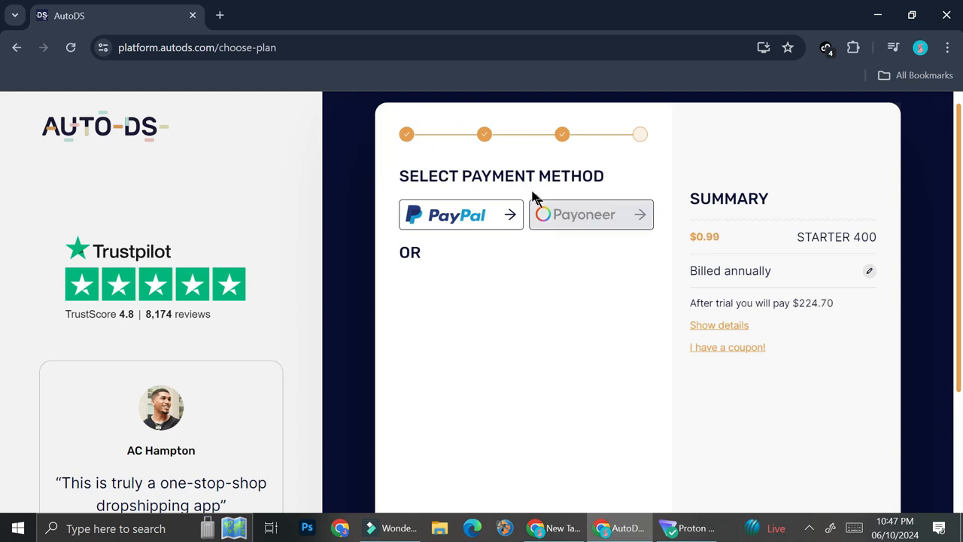
Select PayPal as the payment method for the Starter 400 trial
{"action": "left_click", "coordinate": [456, 220]}
{"action": "left_click", "coordinate": [610, 226]}
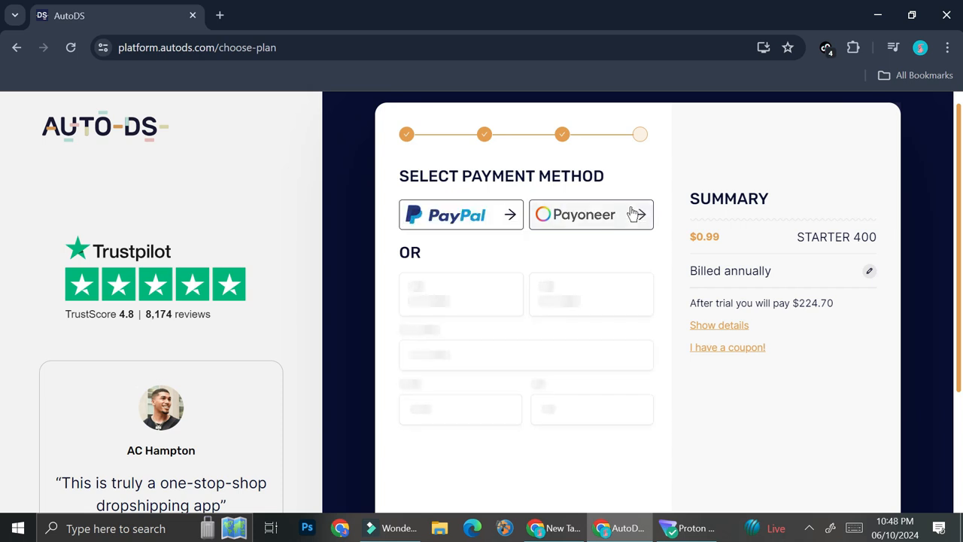
{"action": "left_click", "coordinate": [486, 221]}
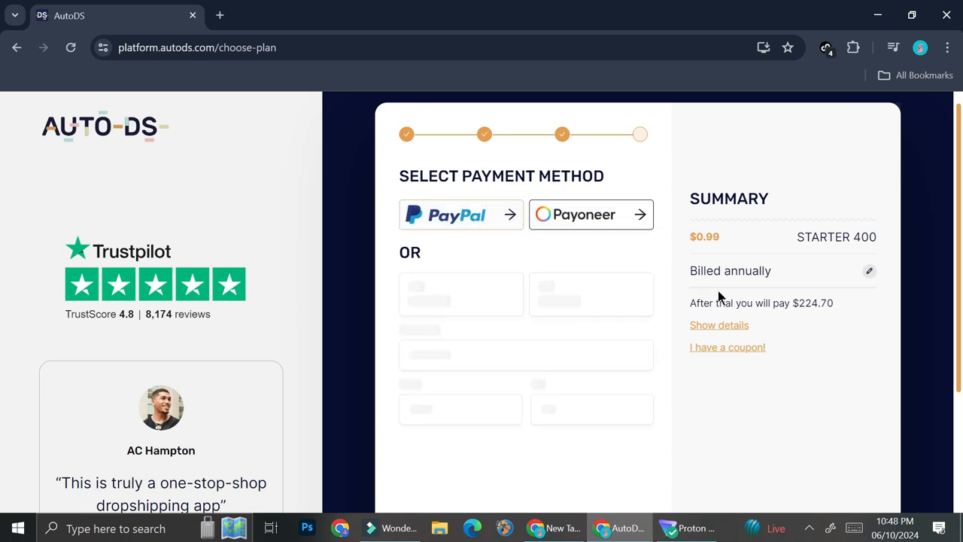
{"action": "left_click", "coordinate": [457, 217]}
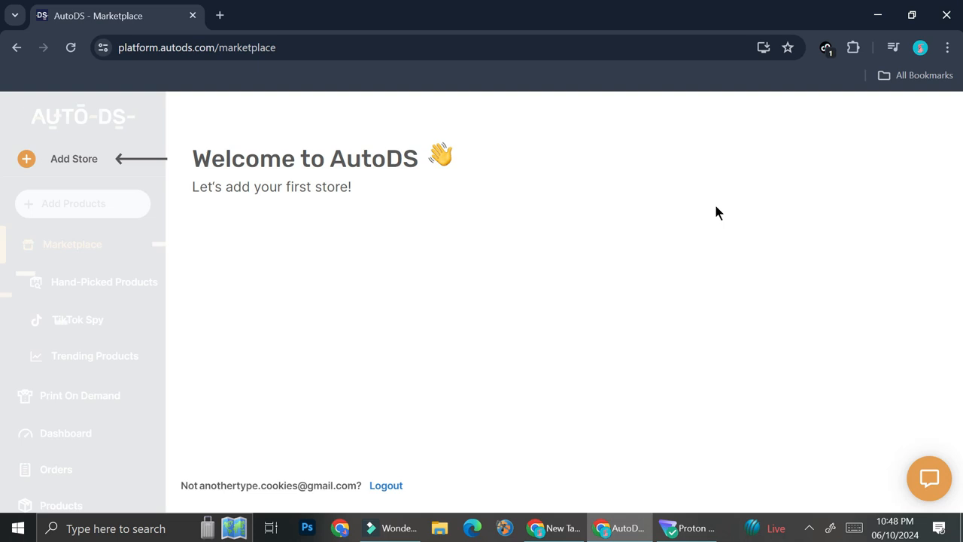
Add a first eBay store with United States as the eBay target and finish the store setup
{"action": "left_click", "coordinate": [58, 158]}
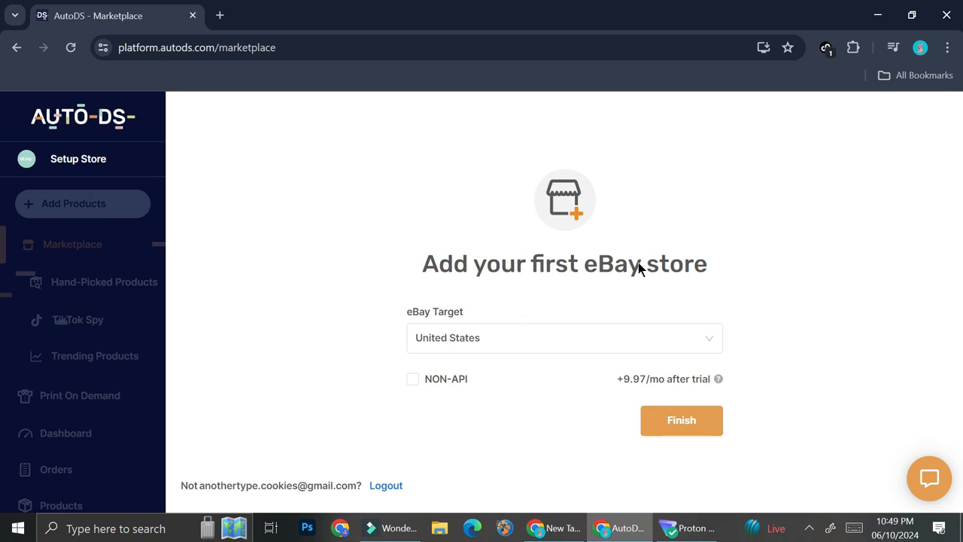
{"action": "left_click", "coordinate": [541, 348]}
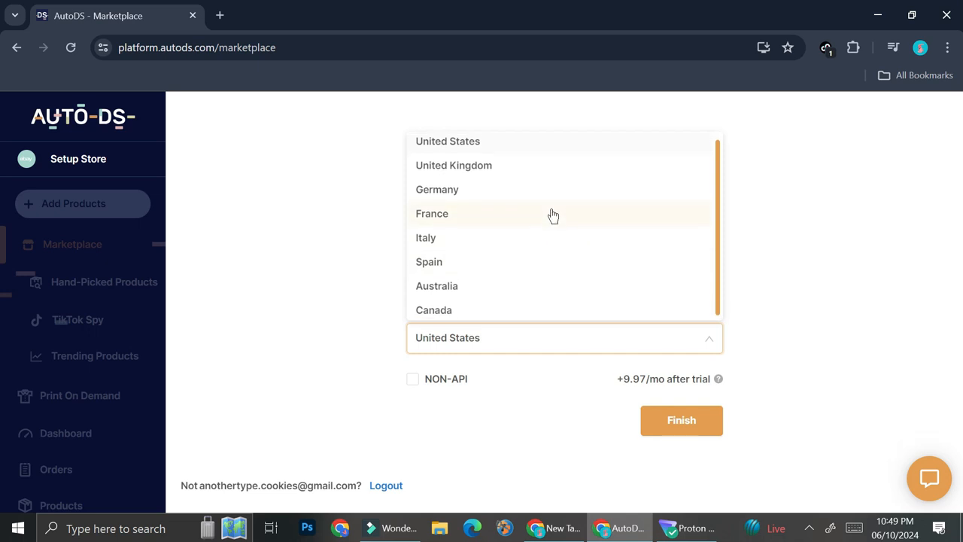
{"action": "left_click", "coordinate": [480, 149]}
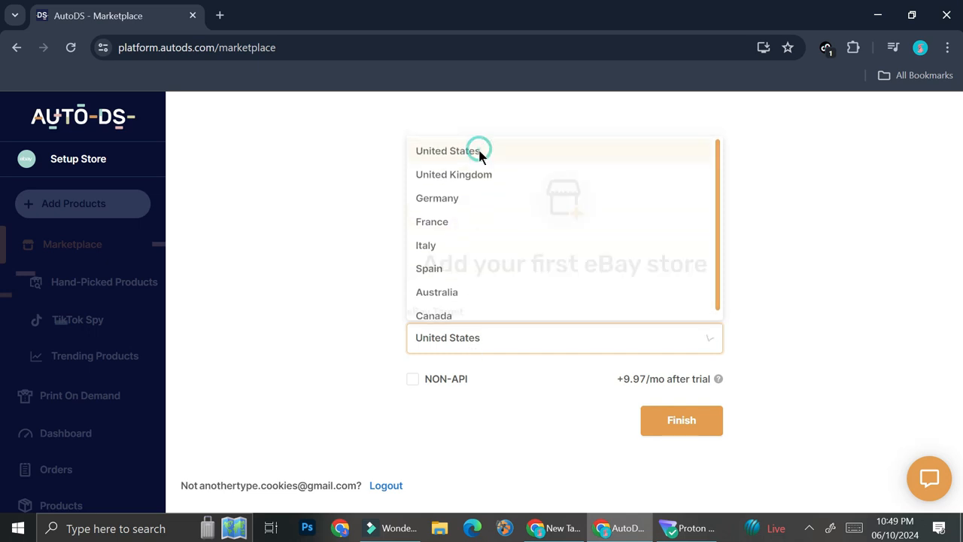
{"action": "left_click", "coordinate": [698, 420]}
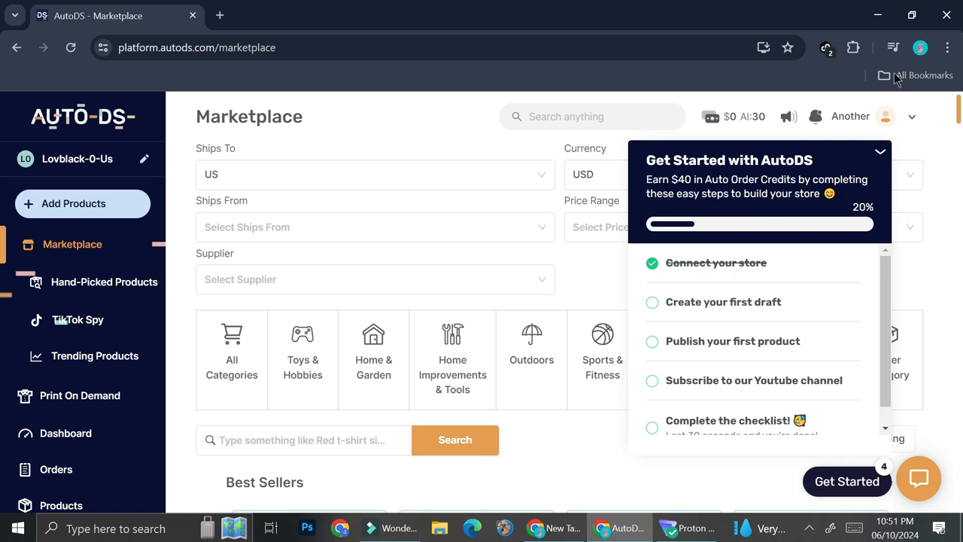
Review the tasks in the Get Started with AutoDS checklist and collapse it
{"action": "scroll", "coordinate": [787, 323], "scroll_direction": "down", "scroll_amount": 1}
{"action": "scroll", "coordinate": [788, 324], "scroll_direction": "up", "scroll_amount": 1}
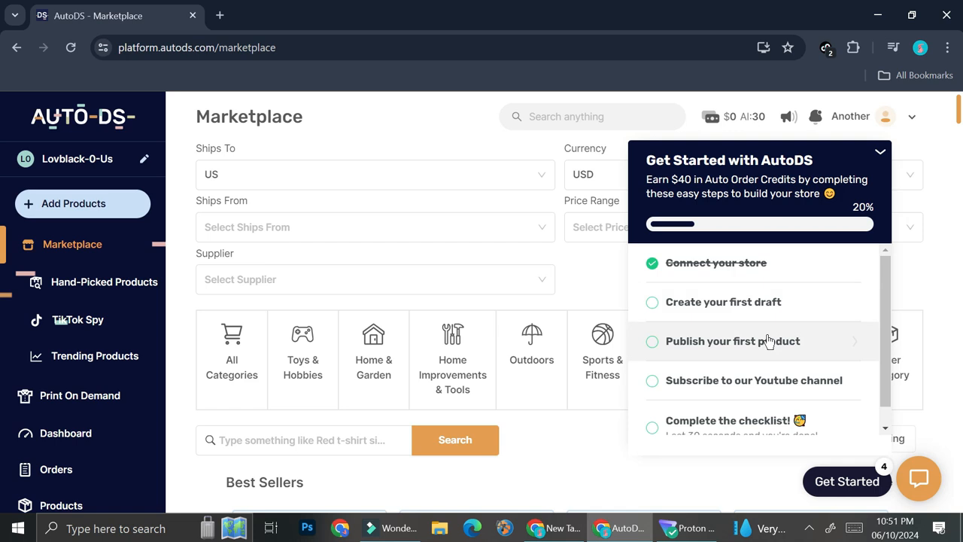
{"action": "scroll", "coordinate": [760, 337], "scroll_direction": "down", "scroll_amount": 1}
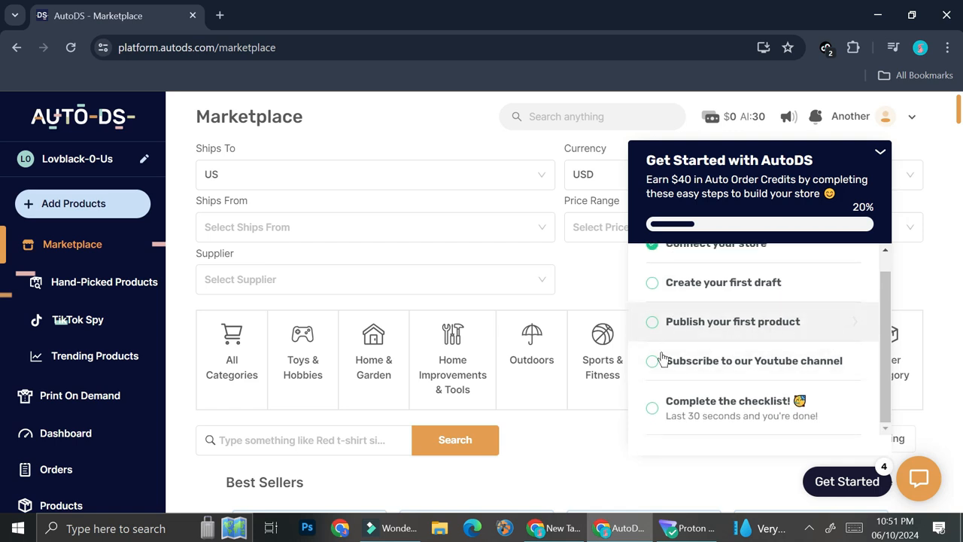
{"action": "left_click", "coordinate": [879, 151]}
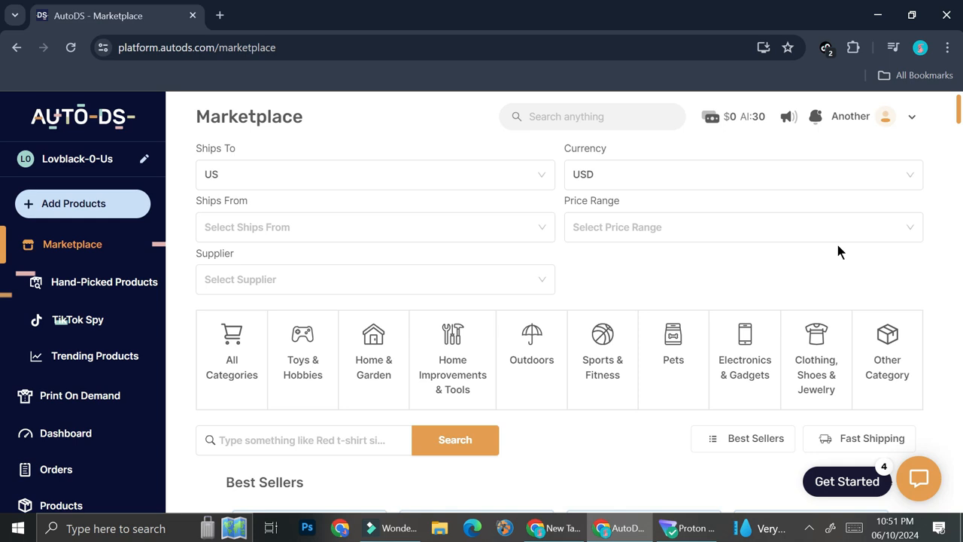
Filter the Marketplace products to ship to the United States and ship from China
{"action": "left_click", "coordinate": [333, 181]}
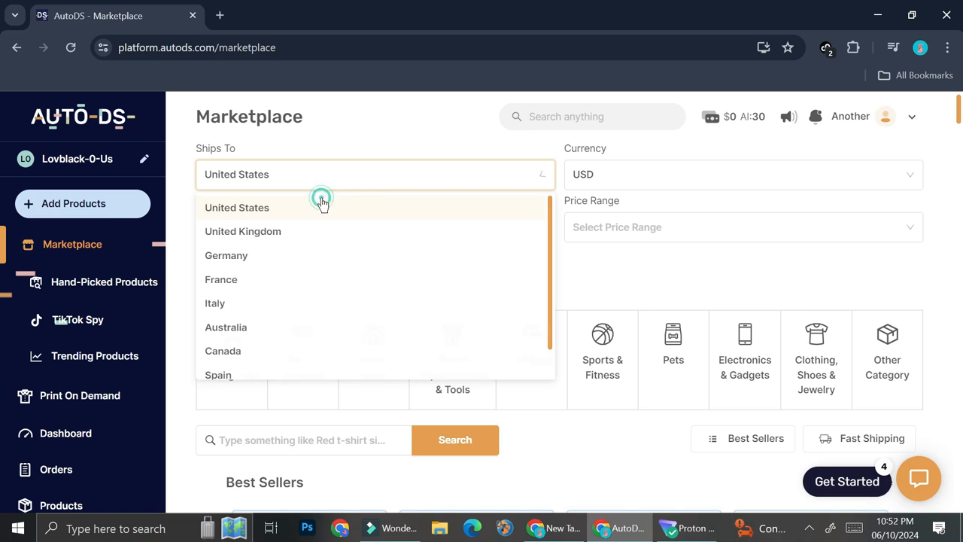
{"action": "left_click", "coordinate": [322, 205]}
{"action": "left_click", "coordinate": [370, 227]}
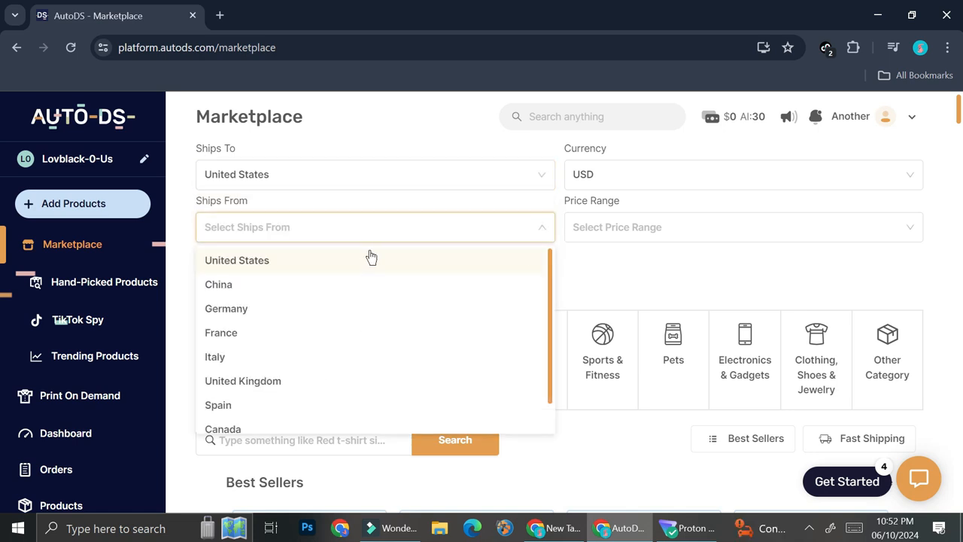
{"action": "left_click", "coordinate": [287, 295]}
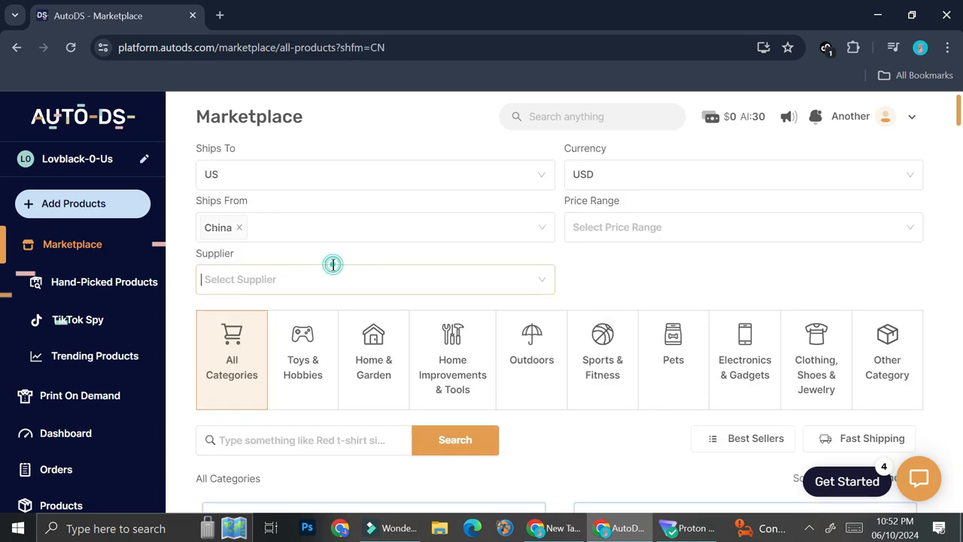
Set the Marketplace supplier filter to AutoDS Suppliers, Aliexpress and Amazon
{"action": "left_click", "coordinate": [333, 267]}
{"action": "scroll", "coordinate": [309, 301], "scroll_direction": "down", "scroll_amount": 3}
{"action": "scroll", "coordinate": [324, 267], "scroll_direction": "up", "scroll_amount": 3}
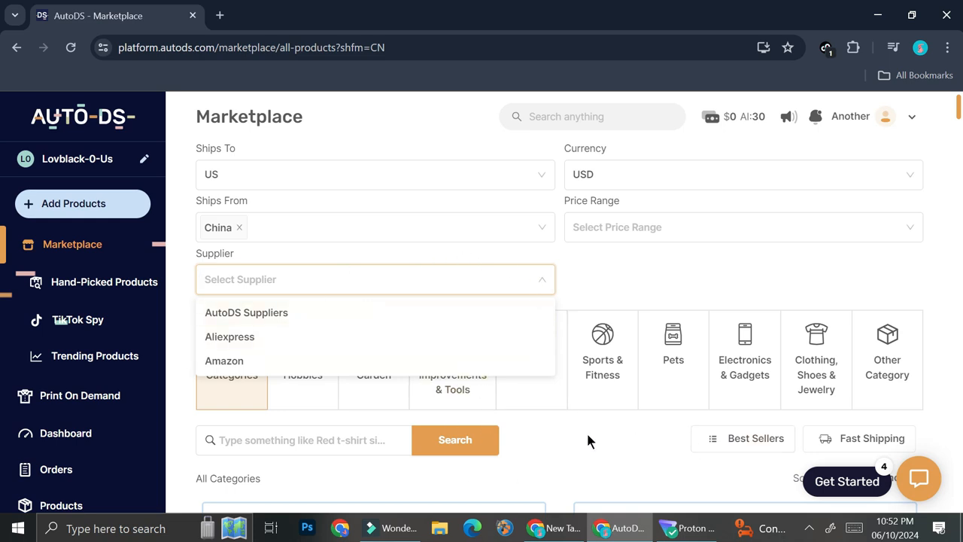
{"action": "left_click", "coordinate": [292, 316]}
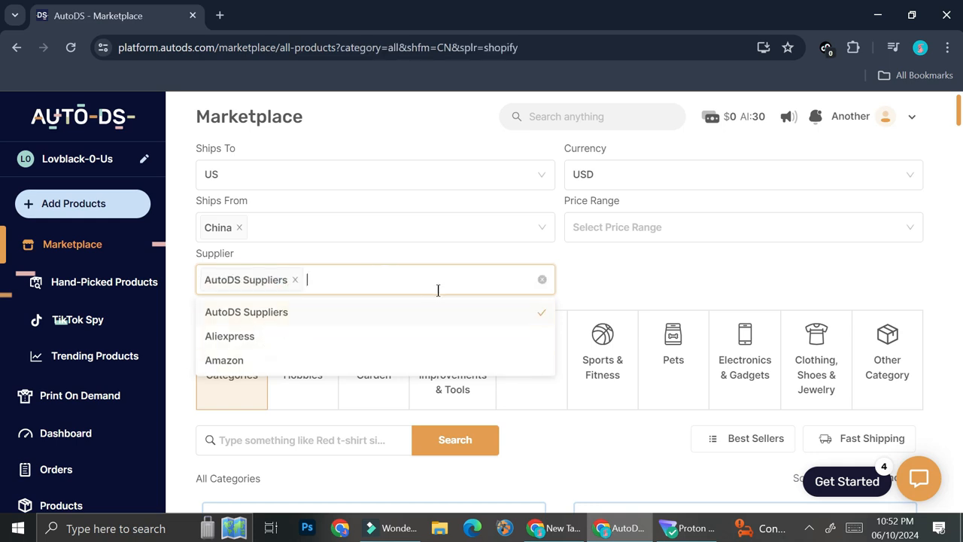
{"action": "left_click", "coordinate": [303, 340]}
{"action": "left_click", "coordinate": [280, 361]}
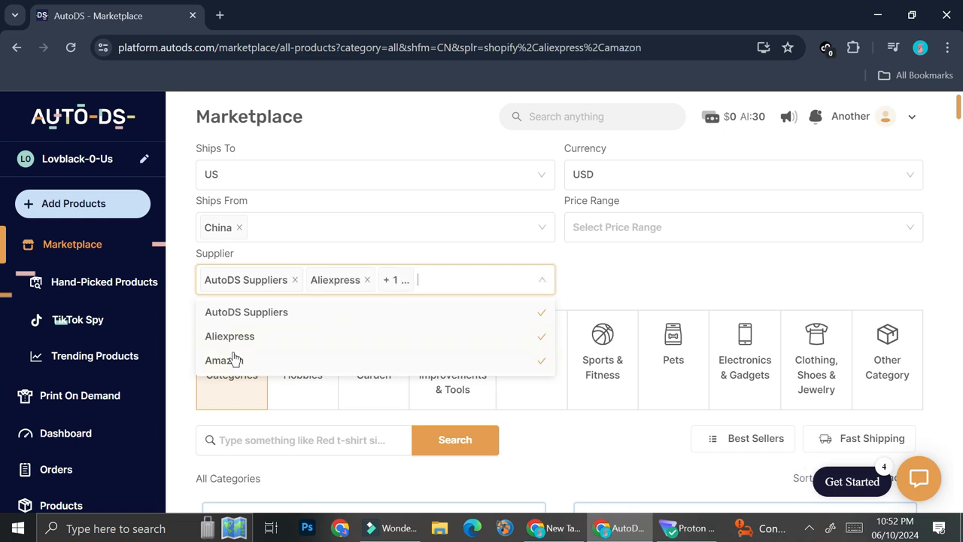
{"action": "left_click", "coordinate": [608, 287]}
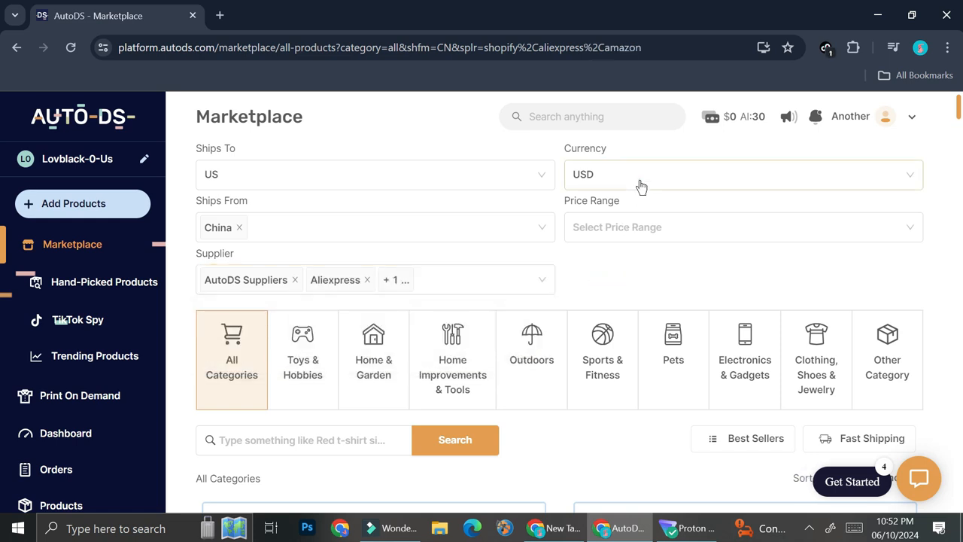
Check the available currency and price range filter options without changing them
{"action": "left_click", "coordinate": [639, 181]}
{"action": "left_click", "coordinate": [495, 266]}
{"action": "left_click", "coordinate": [639, 223]}
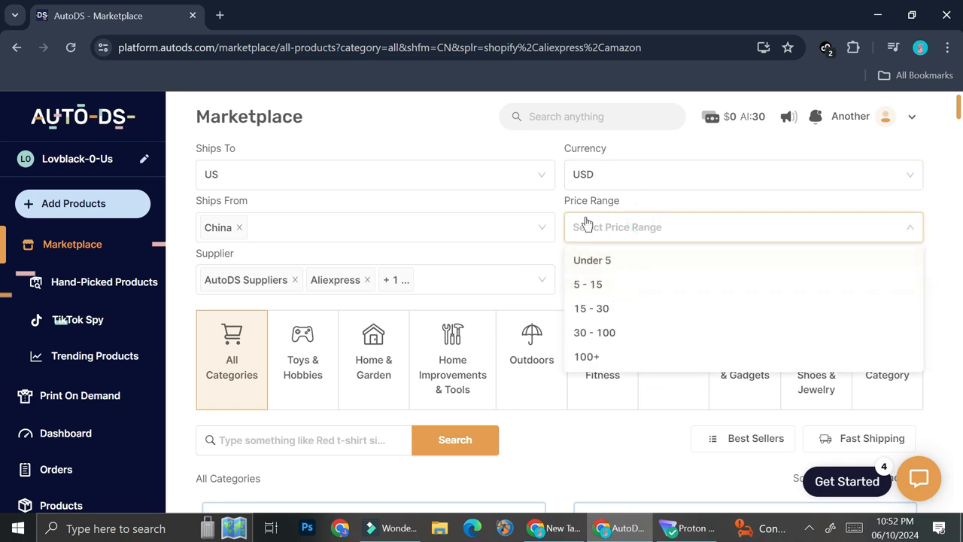
{"action": "left_click", "coordinate": [545, 261]}
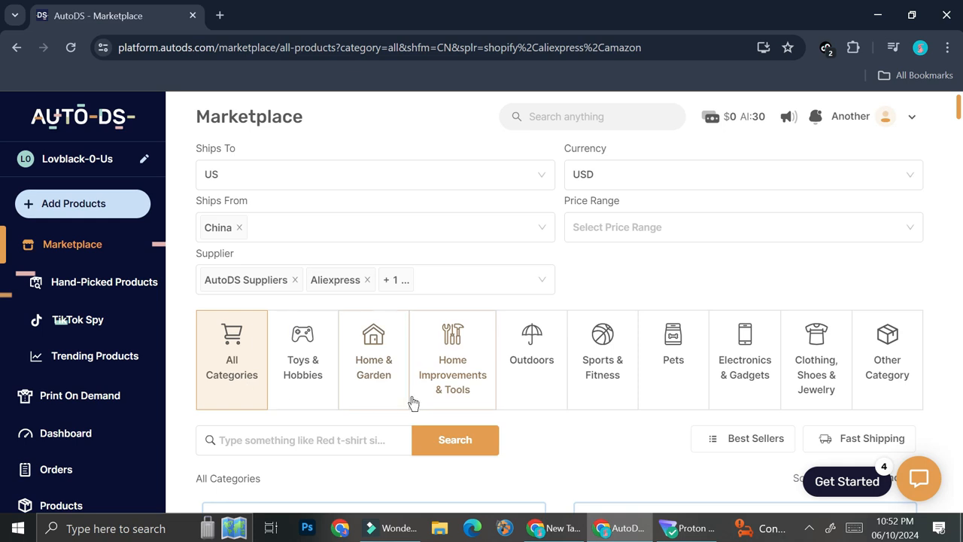
Examine the product categories and browse the filtered Marketplace listings for their prices, shipping times and import option
{"action": "scroll", "coordinate": [637, 413], "scroll_direction": "down", "scroll_amount": 1}
{"action": "scroll", "coordinate": [636, 414], "scroll_direction": "down", "scroll_amount": 1}
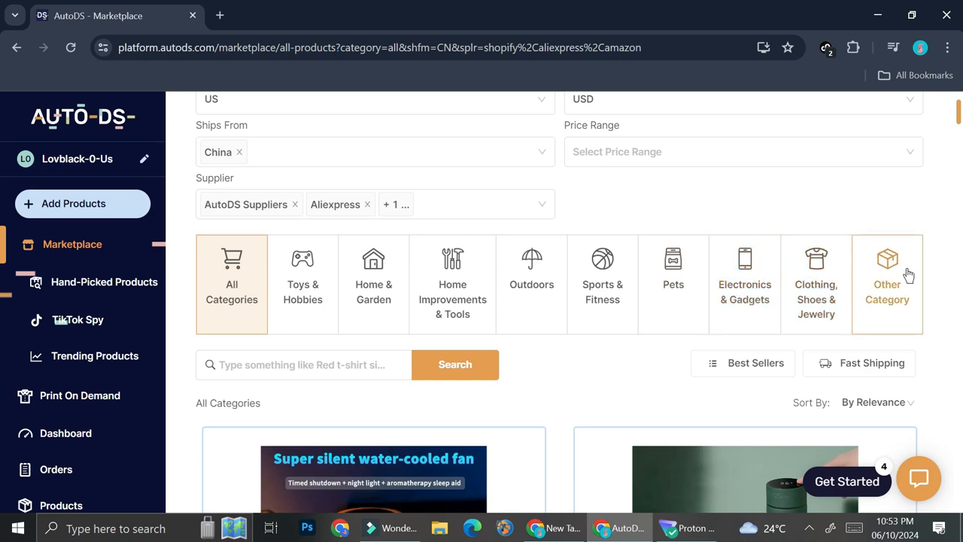
{"action": "scroll", "coordinate": [892, 303], "scroll_direction": "down", "scroll_amount": 3}
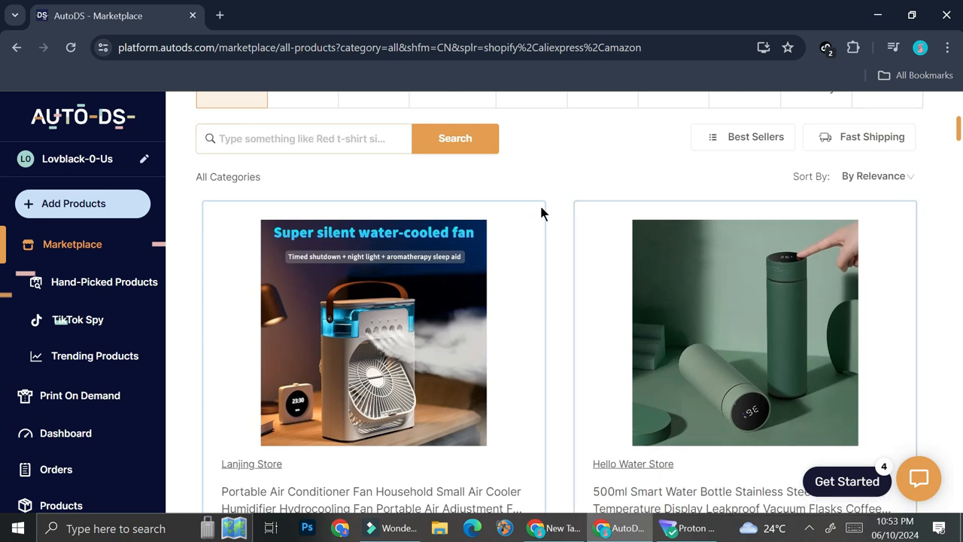
{"action": "scroll", "coordinate": [718, 337], "scroll_direction": "down", "scroll_amount": 3}
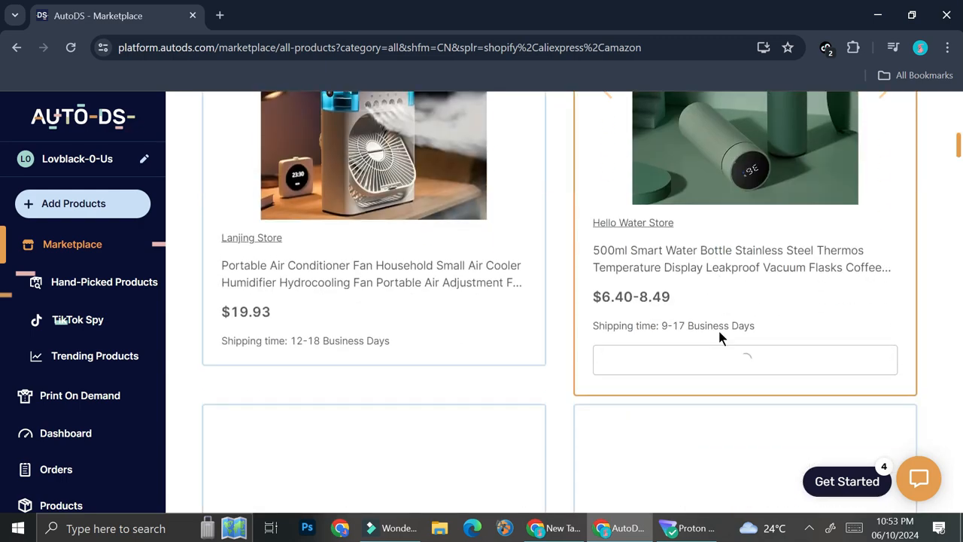
{"action": "scroll", "coordinate": [570, 260], "scroll_direction": "up", "scroll_amount": 3}
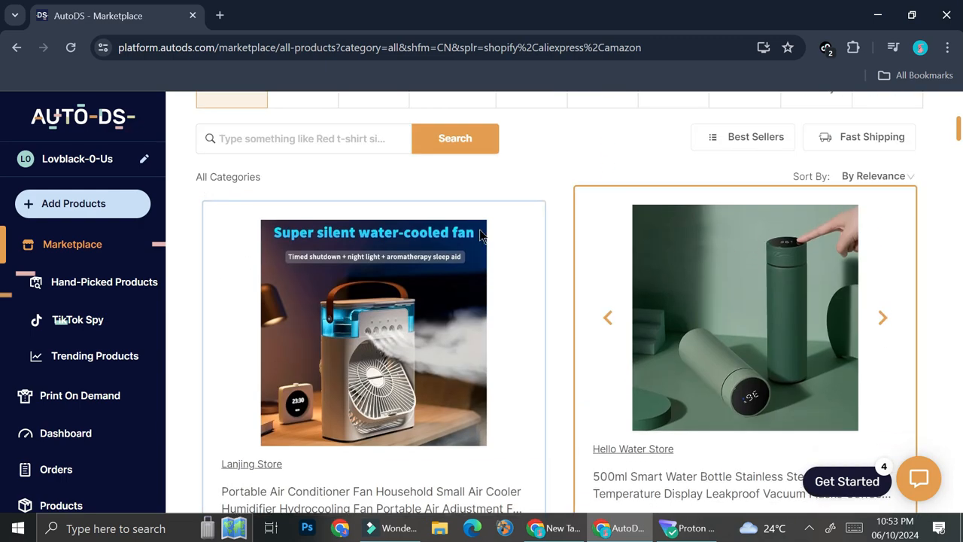
{"action": "scroll", "coordinate": [667, 268], "scroll_direction": "down", "scroll_amount": 5}
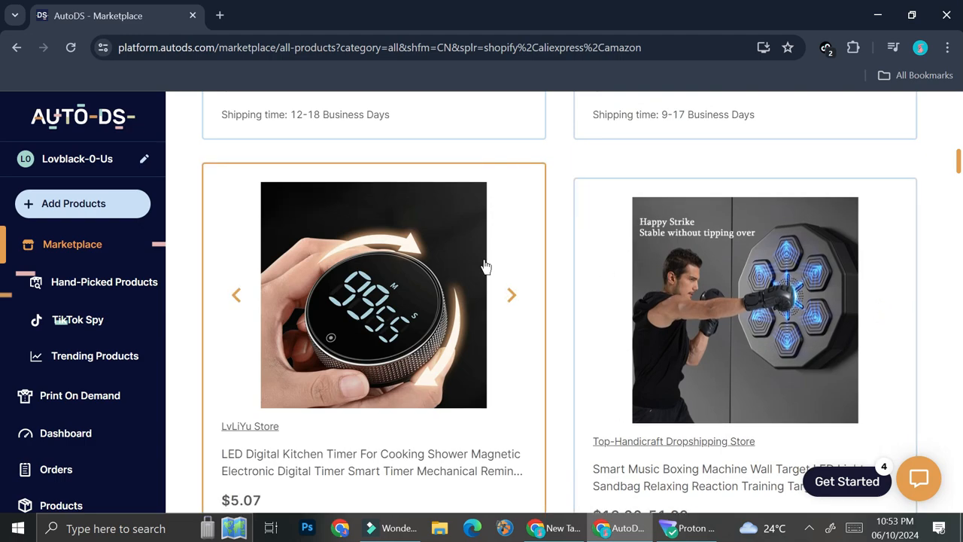
{"action": "scroll", "coordinate": [483, 264], "scroll_direction": "up", "scroll_amount": 10}
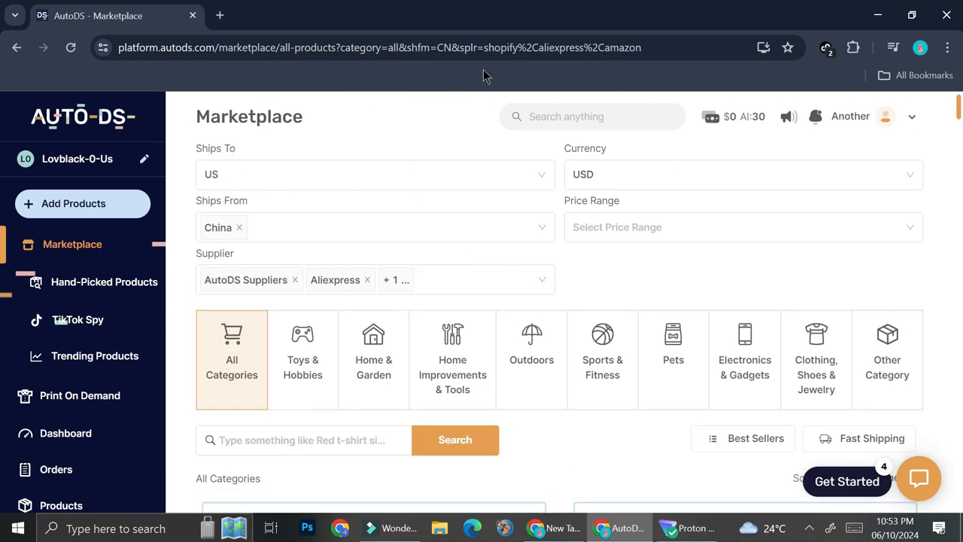
{"action": "scroll", "coordinate": [700, 265], "scroll_direction": "down", "scroll_amount": 10}
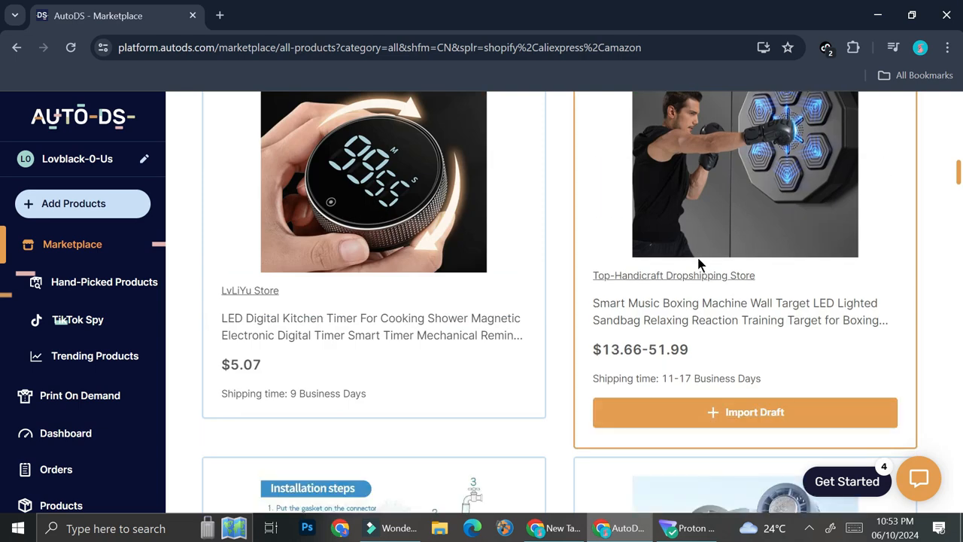
{"action": "scroll", "coordinate": [698, 263], "scroll_direction": "down", "scroll_amount": 8}
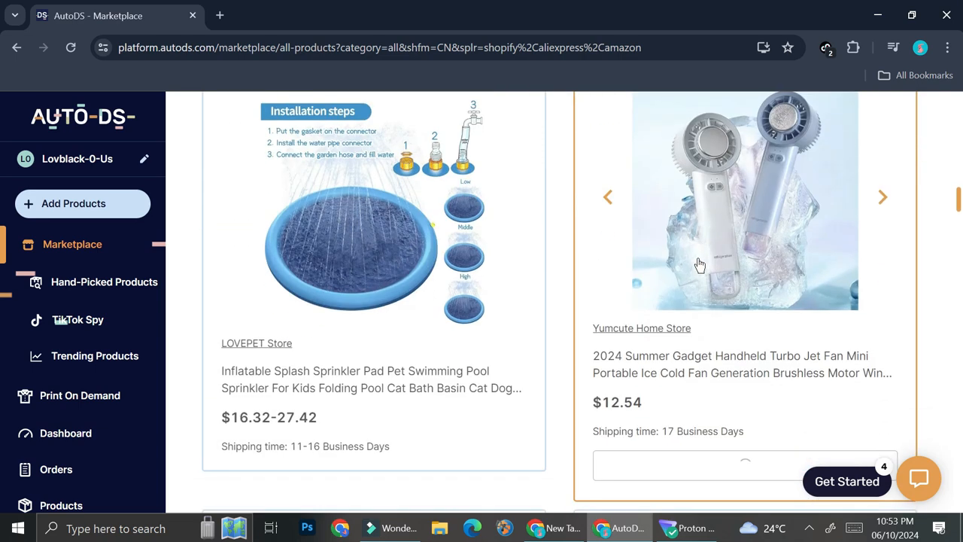
Open the 2024 Summer Gadget Handheld Turbo Jet Fan, check its cost and shipping info, and import it as a draft
{"action": "scroll", "coordinate": [699, 265], "scroll_direction": "up", "scroll_amount": 4}
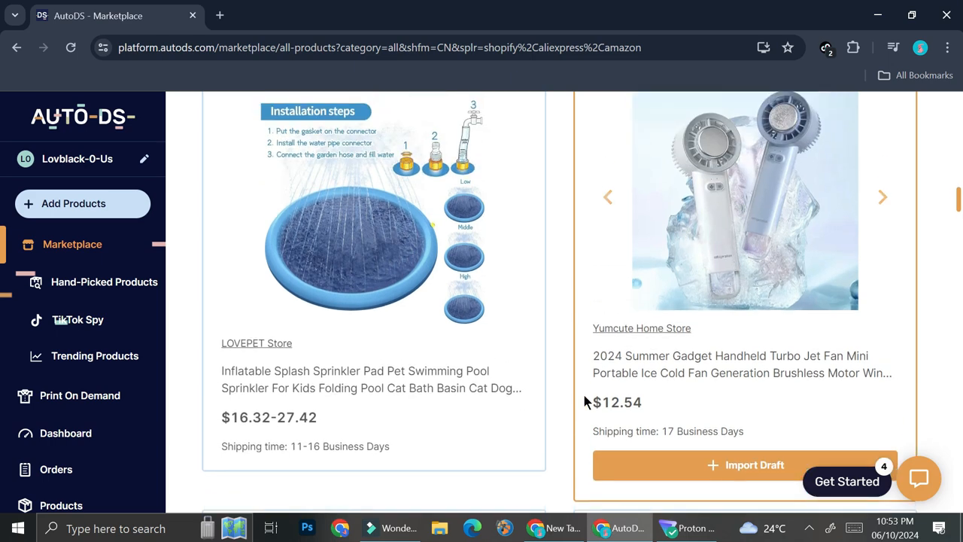
{"action": "left_click", "coordinate": [720, 222]}
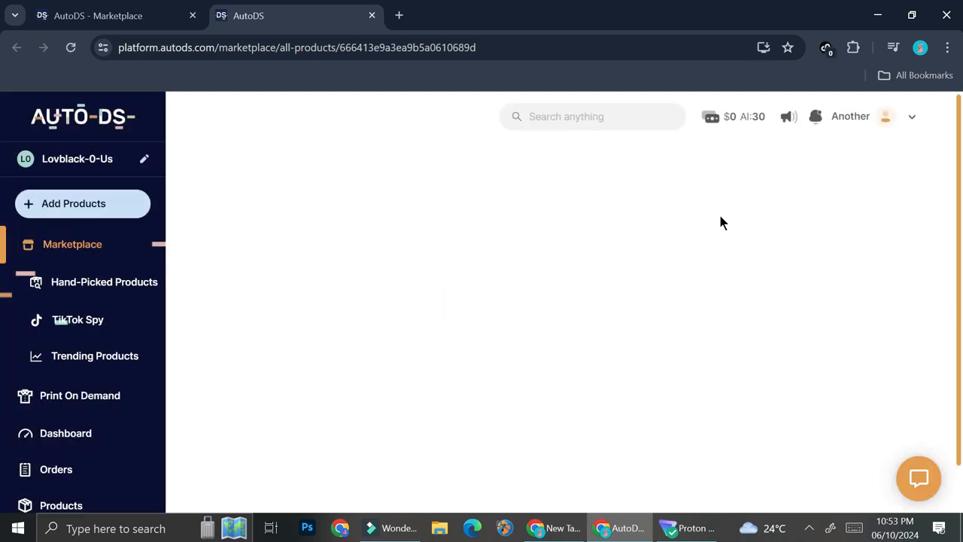
{"action": "scroll", "coordinate": [654, 298], "scroll_direction": "down", "scroll_amount": 7}
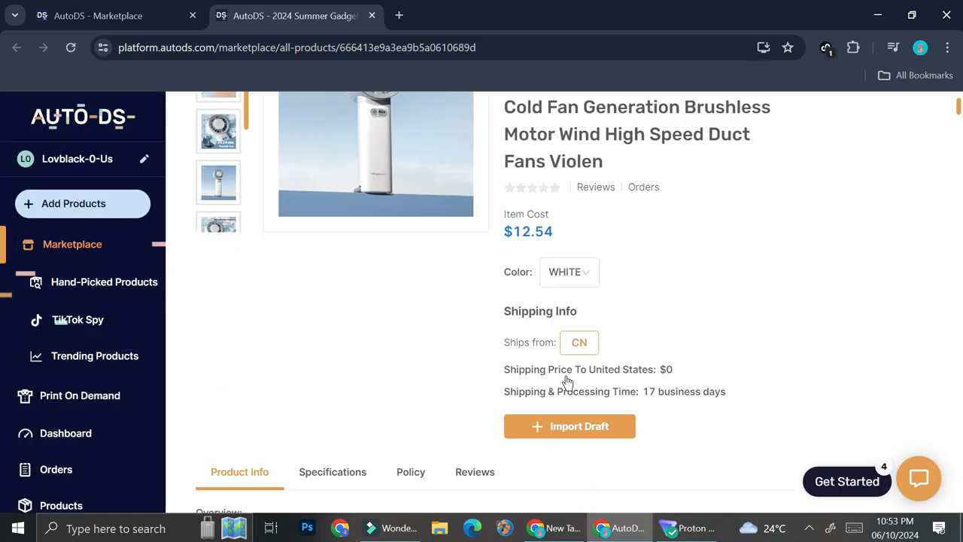
{"action": "scroll", "coordinate": [578, 346], "scroll_direction": "up", "scroll_amount": 5}
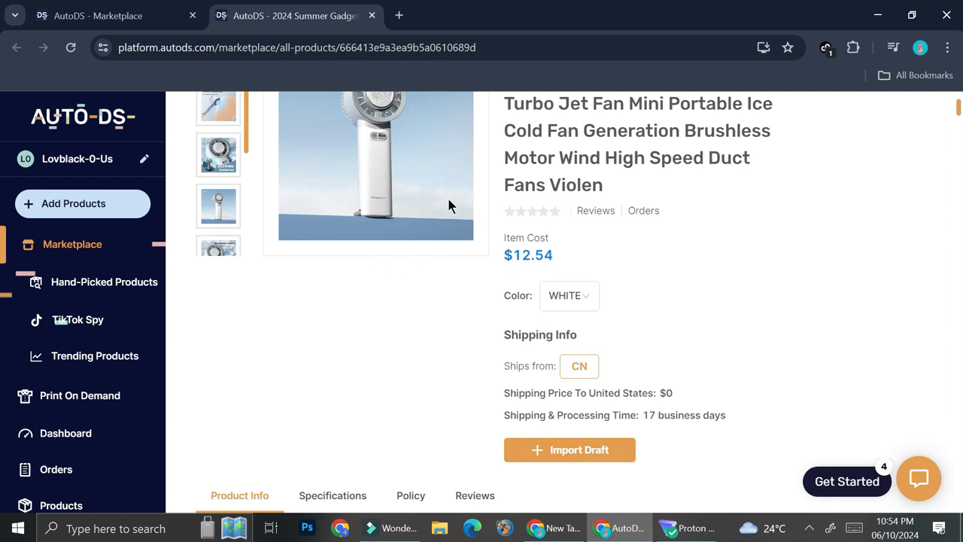
{"action": "left_click", "coordinate": [602, 450]}
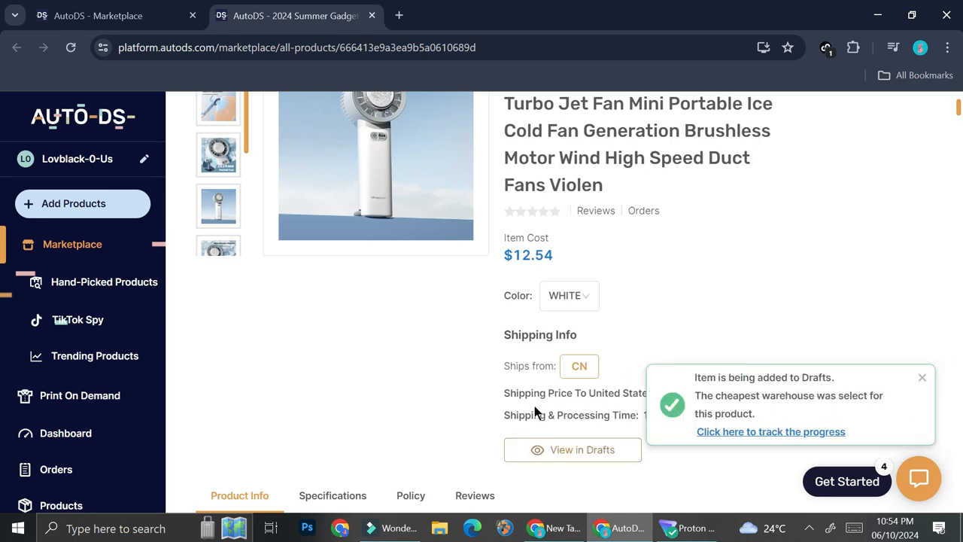
{"action": "left_click", "coordinate": [372, 16]}
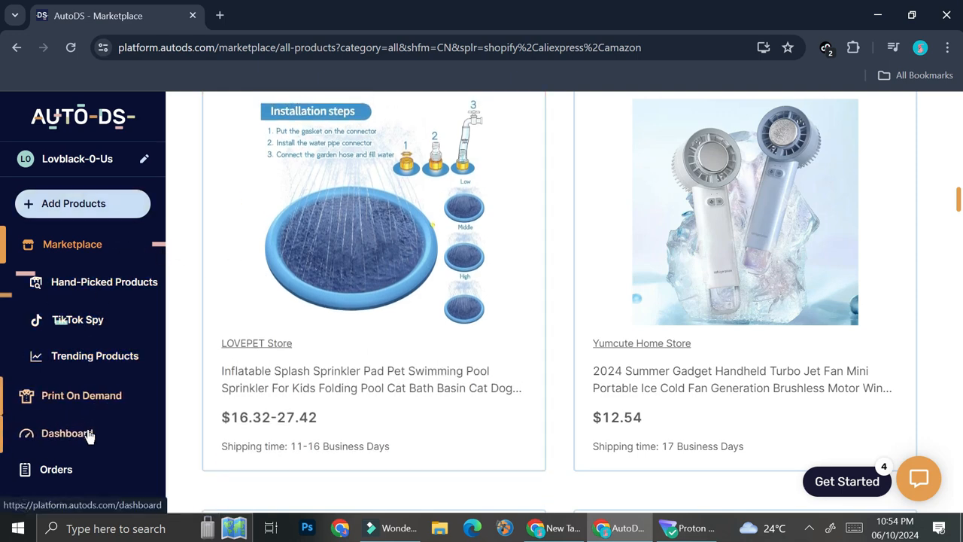
Open the drafts list, select the newly added handheld turbo jet fan draft and import it to the eBay store
{"action": "scroll", "coordinate": [88, 435], "scroll_direction": "down", "scroll_amount": 1}
{"action": "left_click", "coordinate": [88, 387]}
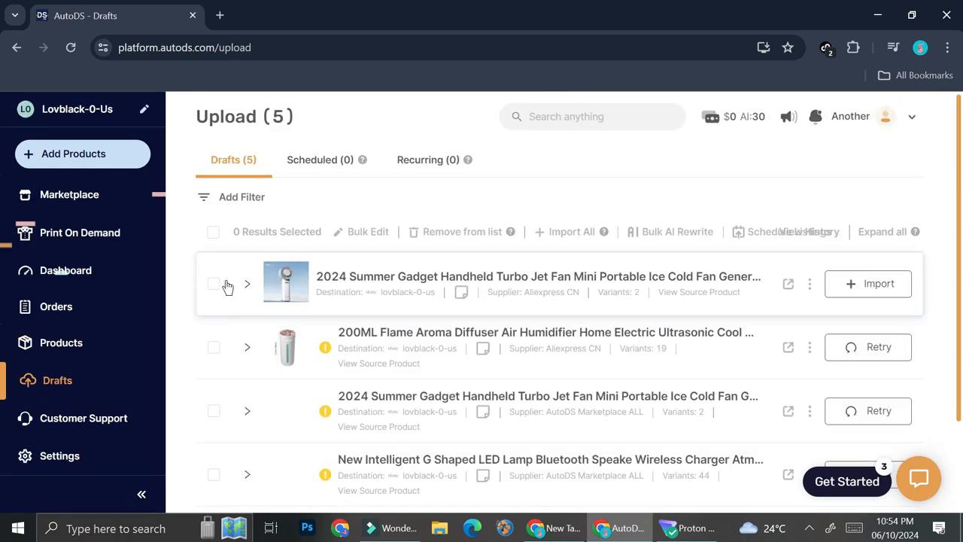
{"action": "left_click", "coordinate": [213, 289]}
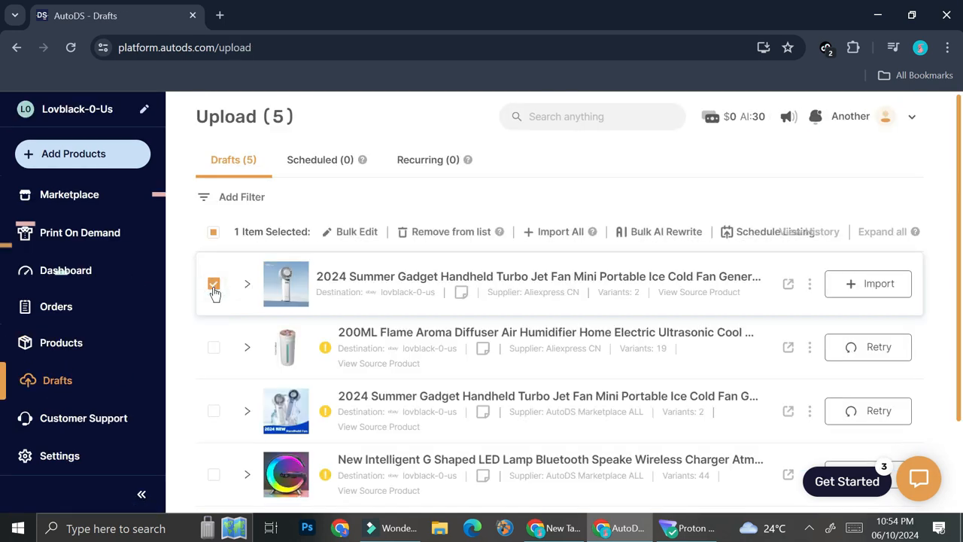
{"action": "left_click", "coordinate": [899, 292]}
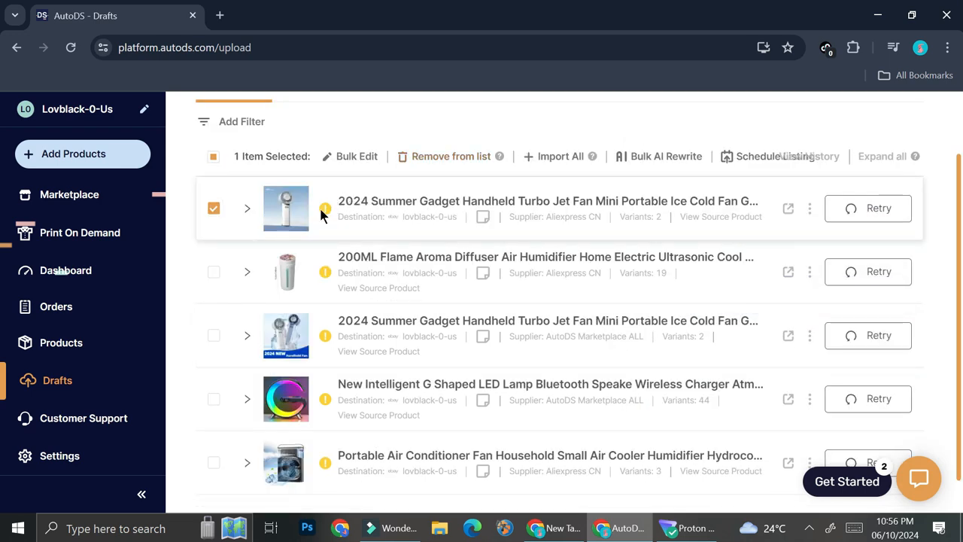
Read the fan draft's upload error and expand the draft to review its title, category, tags, shipping and policy fields
{"action": "mouse_move", "coordinate": [325, 213]}
{"action": "scroll", "coordinate": [325, 213], "scroll_direction": "up", "scroll_amount": 1}
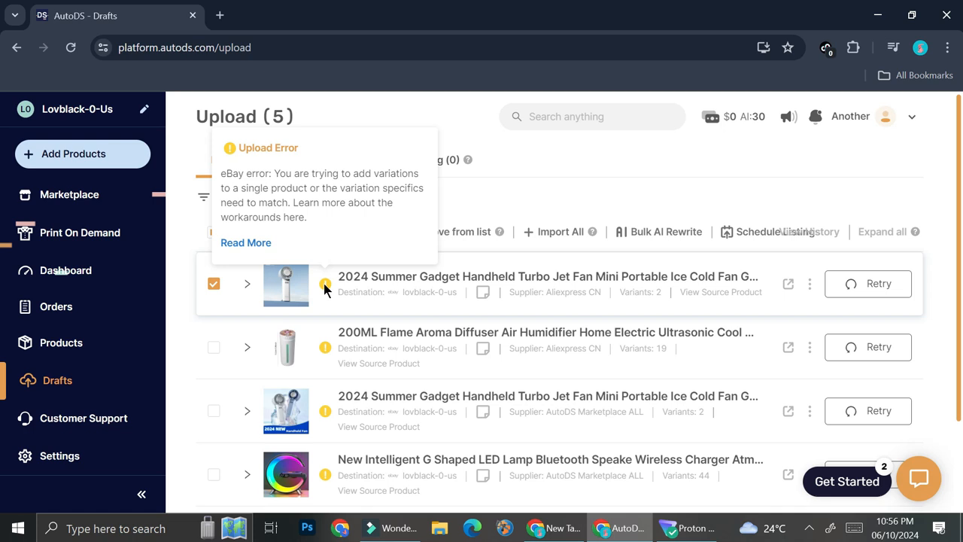
{"action": "left_click", "coordinate": [247, 285]}
{"action": "scroll", "coordinate": [511, 301], "scroll_direction": "down", "scroll_amount": 1}
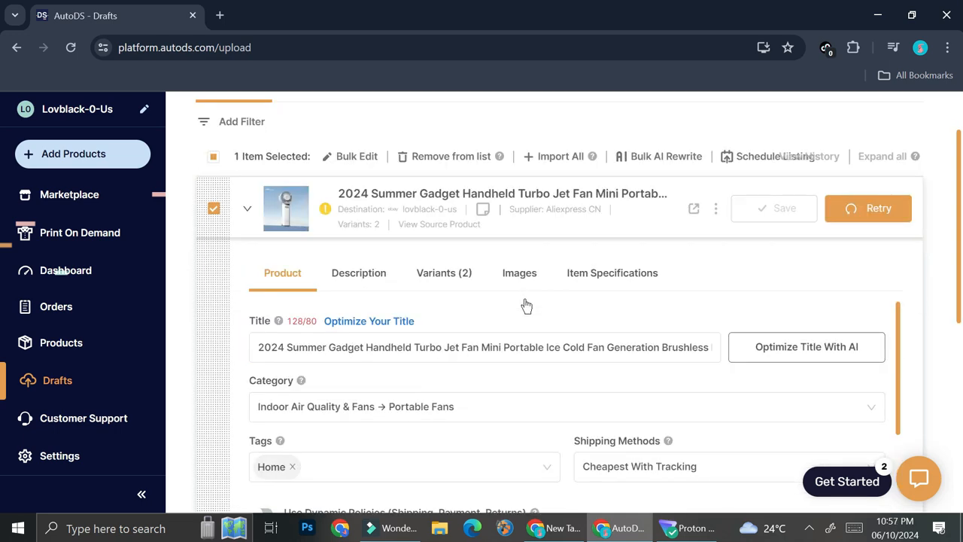
{"action": "scroll", "coordinate": [681, 351], "scroll_direction": "down", "scroll_amount": 2}
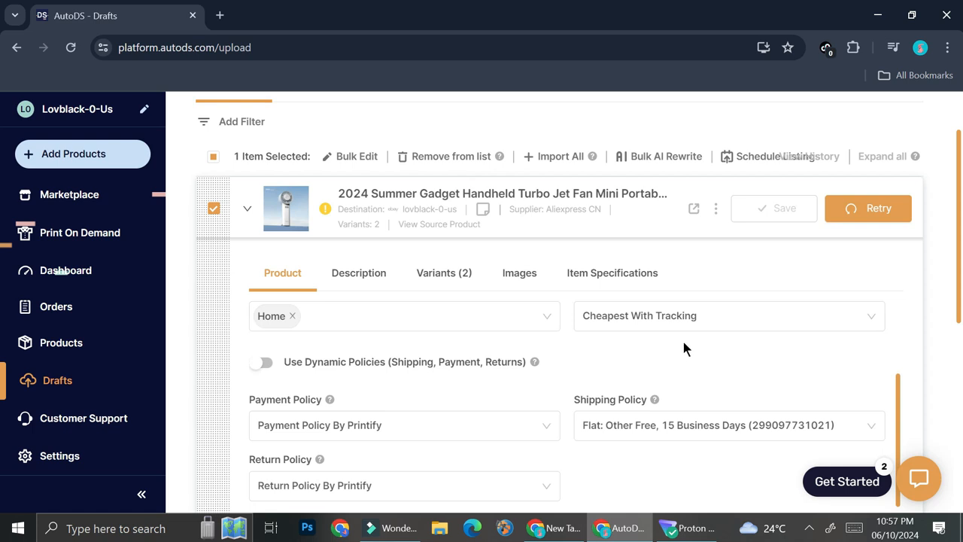
{"action": "scroll", "coordinate": [683, 341], "scroll_direction": "up", "scroll_amount": 2}
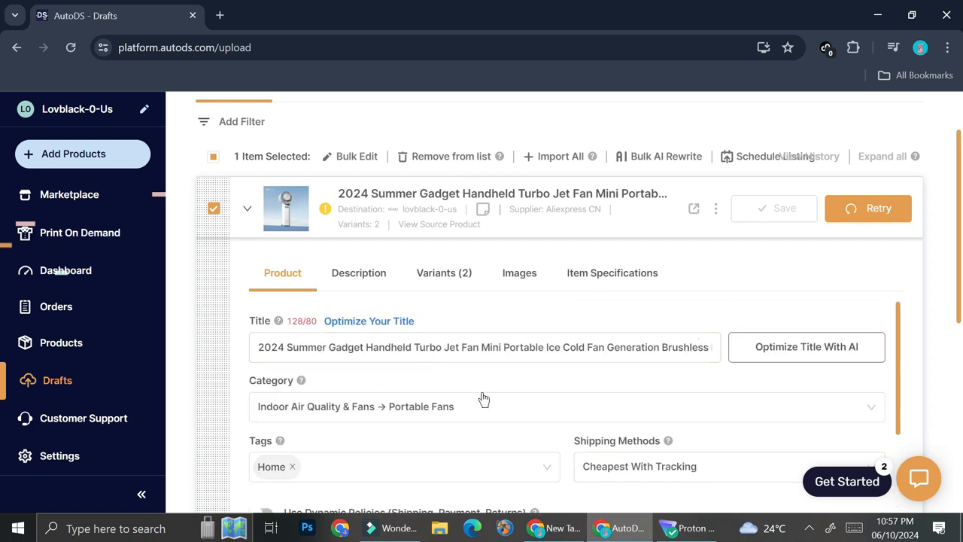
{"action": "scroll", "coordinate": [357, 432], "scroll_direction": "down", "scroll_amount": 2}
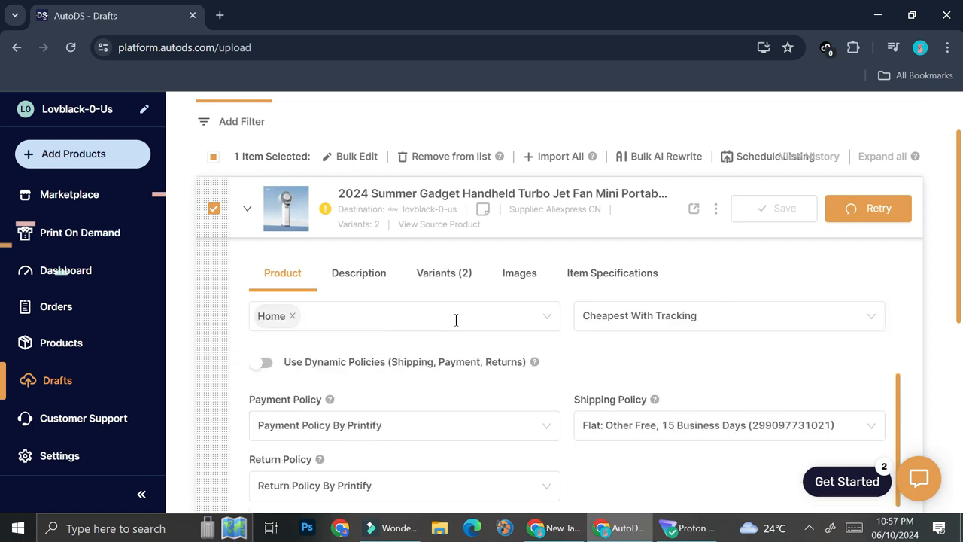
{"action": "scroll", "coordinate": [659, 333], "scroll_direction": "up", "scroll_amount": 1}
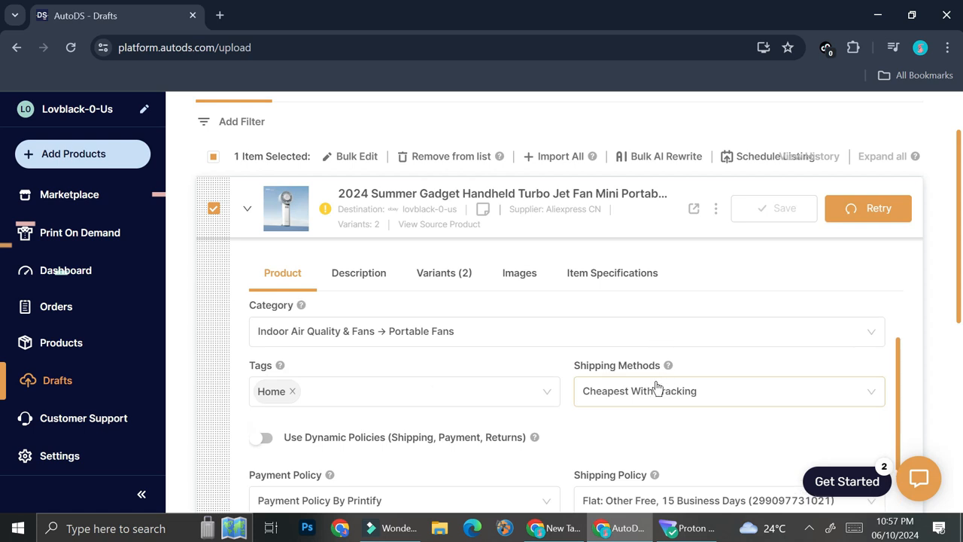
{"action": "scroll", "coordinate": [460, 353], "scroll_direction": "down", "scroll_amount": 2}
{"action": "scroll", "coordinate": [465, 418], "scroll_direction": "up", "scroll_amount": 3}
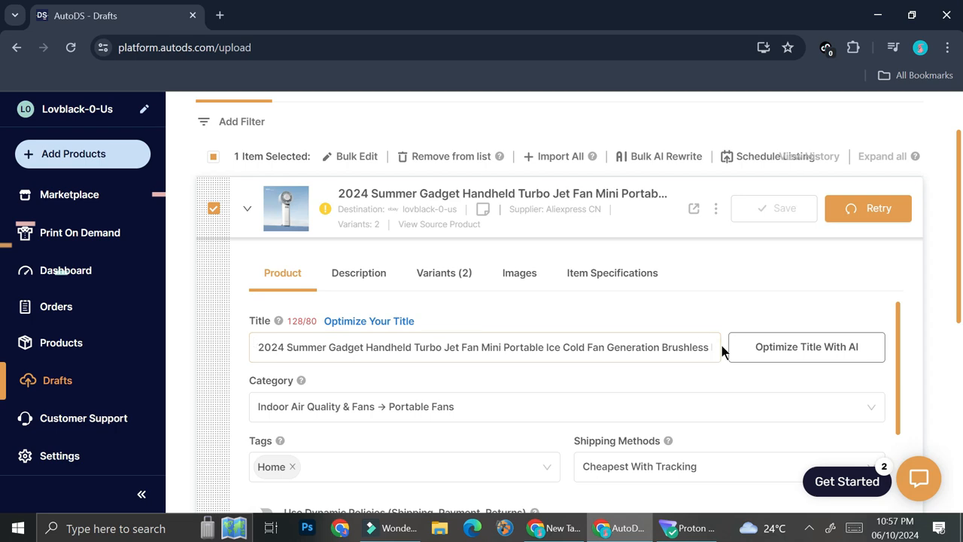
Set the AI product title generator to the tone Make It Sound More Sellable and the temperature More Precise
{"action": "left_click", "coordinate": [805, 349]}
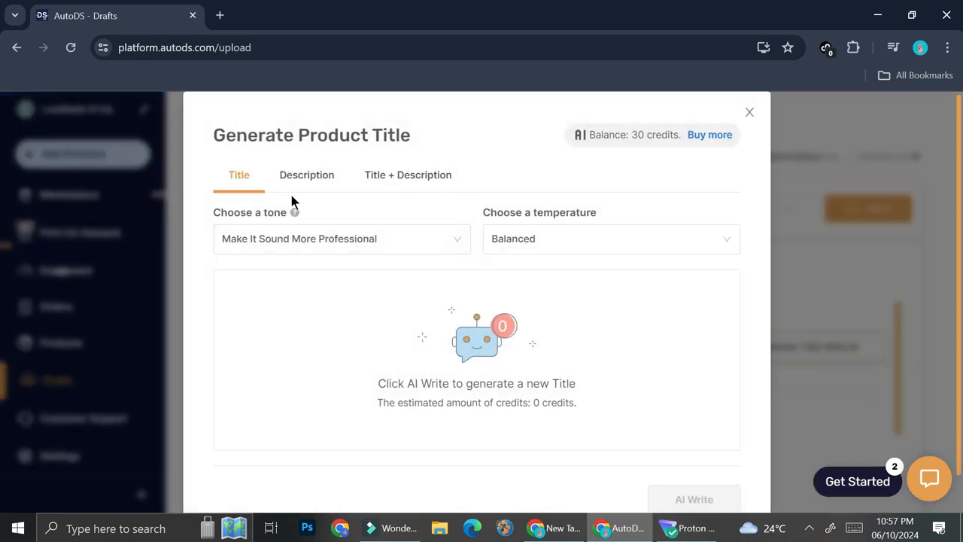
{"action": "left_click", "coordinate": [369, 242]}
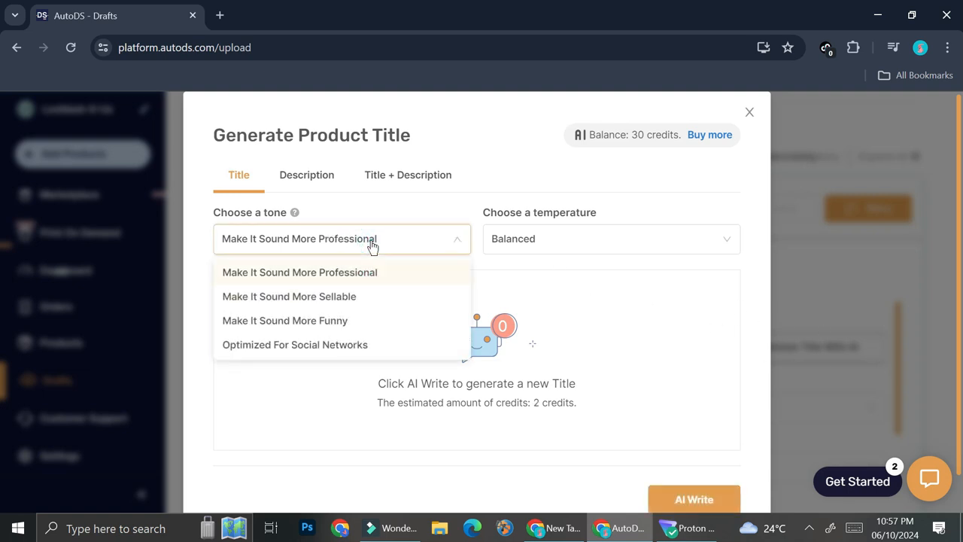
{"action": "left_click", "coordinate": [344, 300]}
{"action": "left_click", "coordinate": [628, 242]}
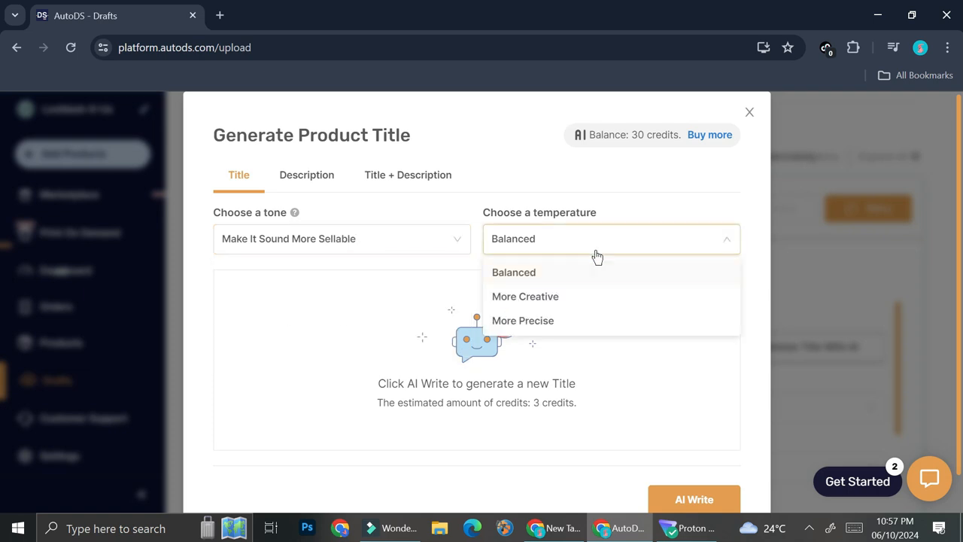
{"action": "left_click", "coordinate": [566, 297]}
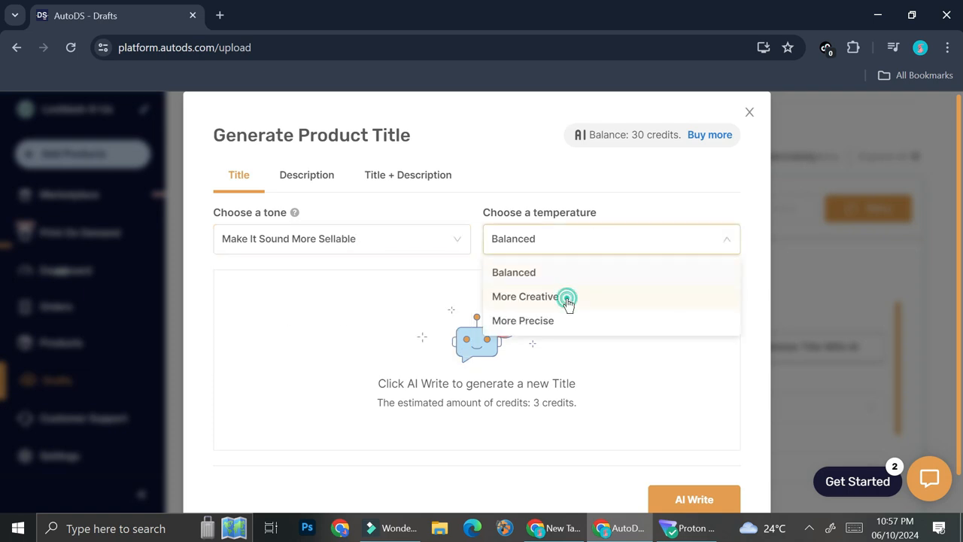
{"action": "left_click", "coordinate": [640, 239]}
{"action": "left_click", "coordinate": [557, 320]}
Generate the new product title with AI and save it to the fan draft
{"action": "scroll", "coordinate": [624, 354], "scroll_direction": "down", "scroll_amount": 1}
{"action": "left_click", "coordinate": [683, 465]}
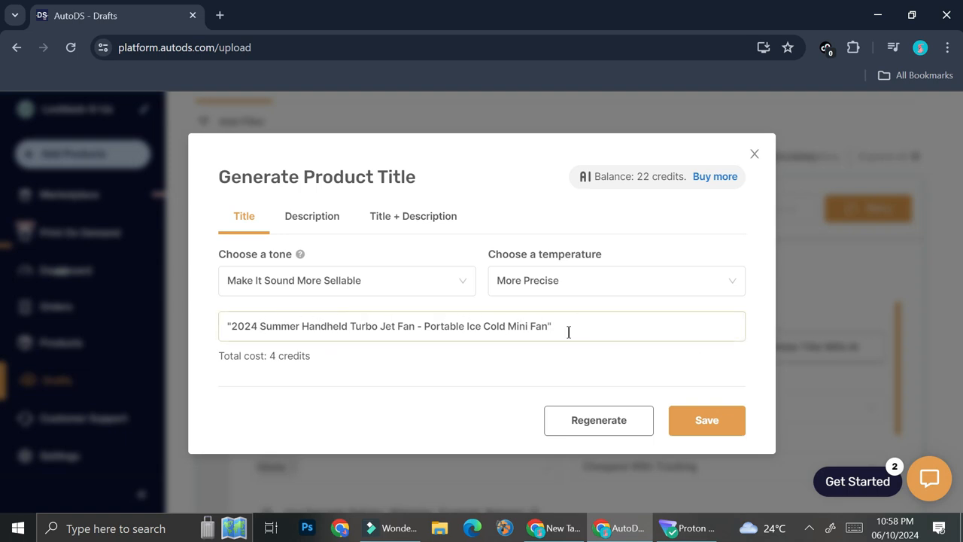
{"action": "left_click", "coordinate": [698, 426]}
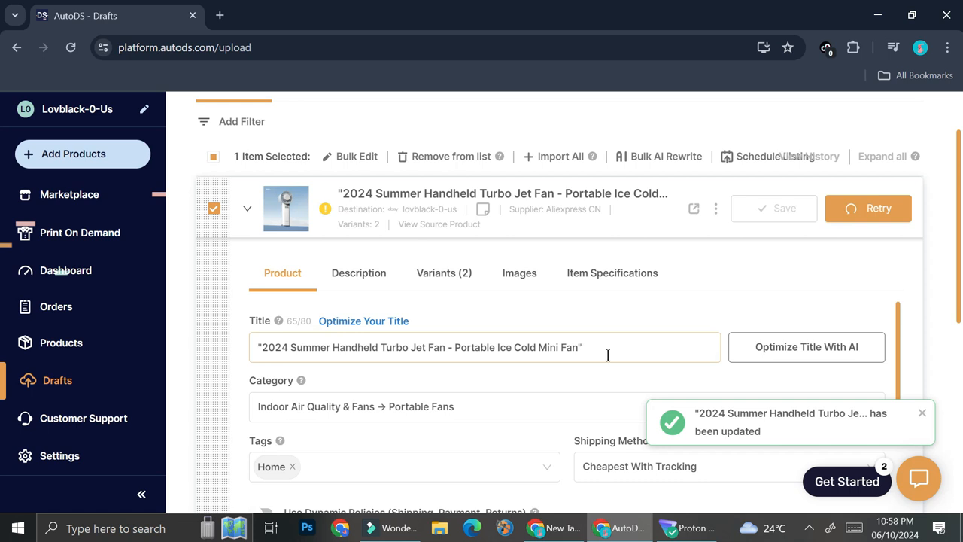
Remove the quotation marks from both ends of the draft's title
{"action": "left_click", "coordinate": [646, 363]}
{"action": "key", "text": "BackSpace"}
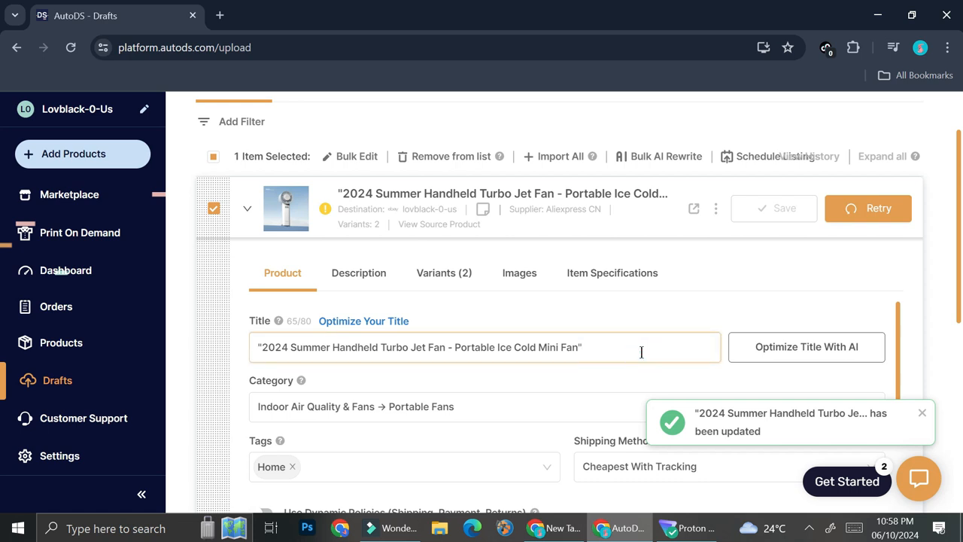
{"action": "left_click", "coordinate": [259, 347]}
{"action": "key", "text": "BackSpace"}
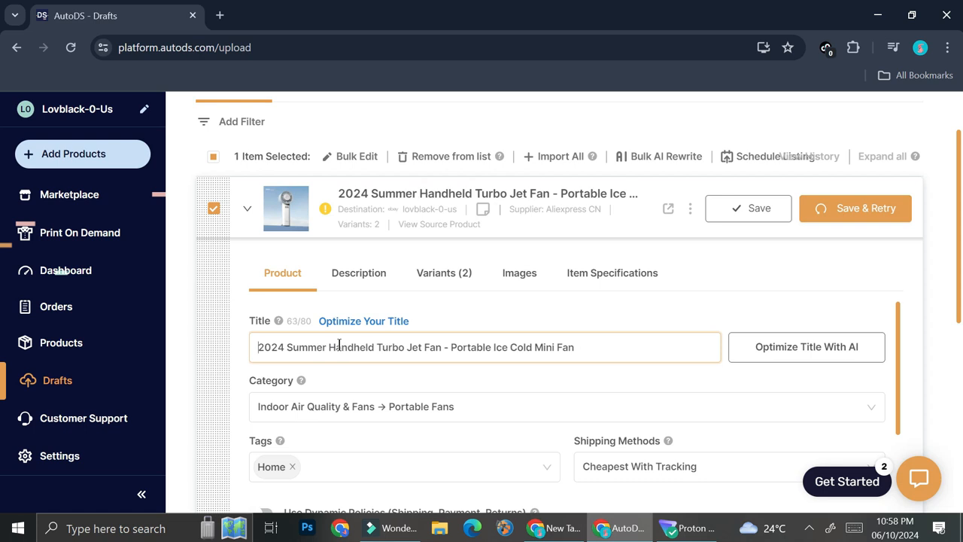
Check the draft's category and shipping method options and review its policy and location settings without changing them
{"action": "left_click", "coordinate": [377, 407]}
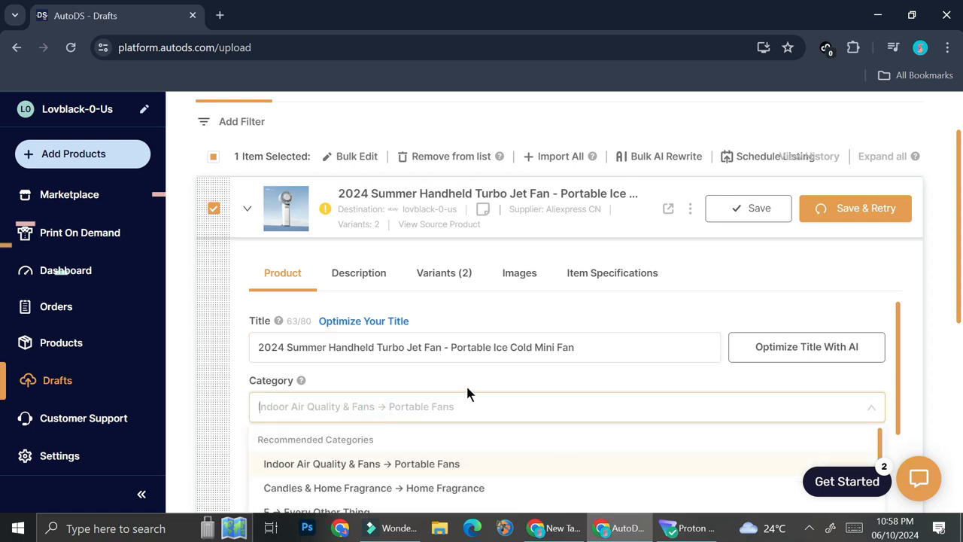
{"action": "left_click", "coordinate": [488, 368]}
{"action": "scroll", "coordinate": [431, 419], "scroll_direction": "down", "scroll_amount": 1}
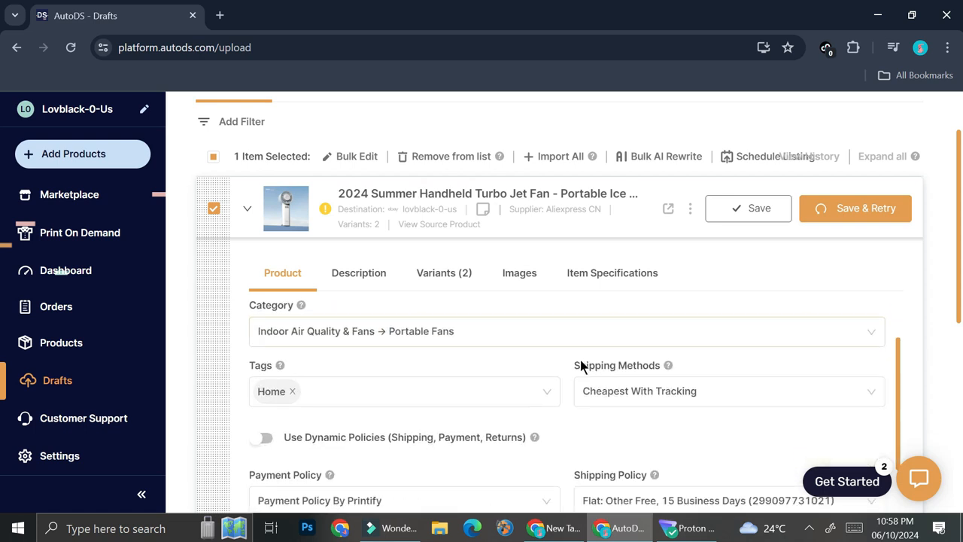
{"action": "left_click", "coordinate": [713, 397]}
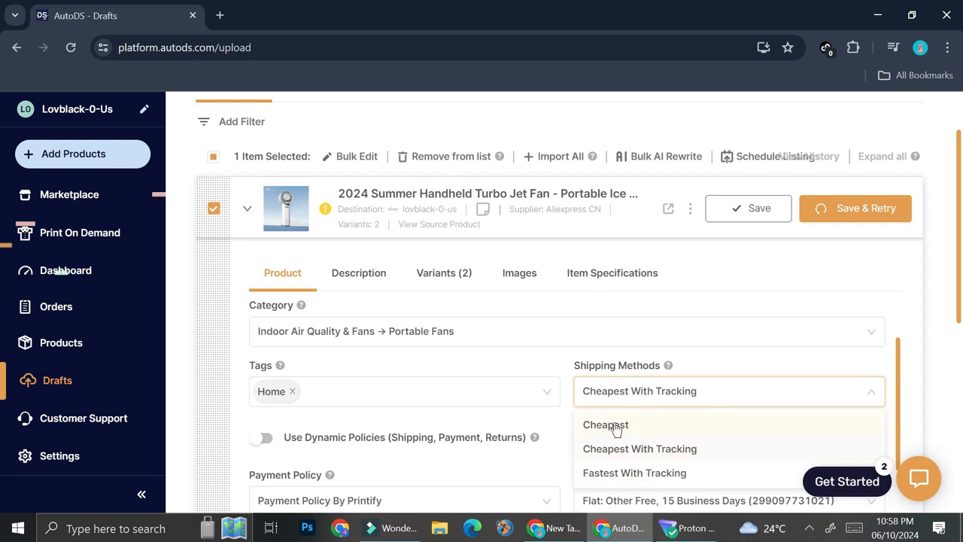
{"action": "left_click", "coordinate": [669, 395]}
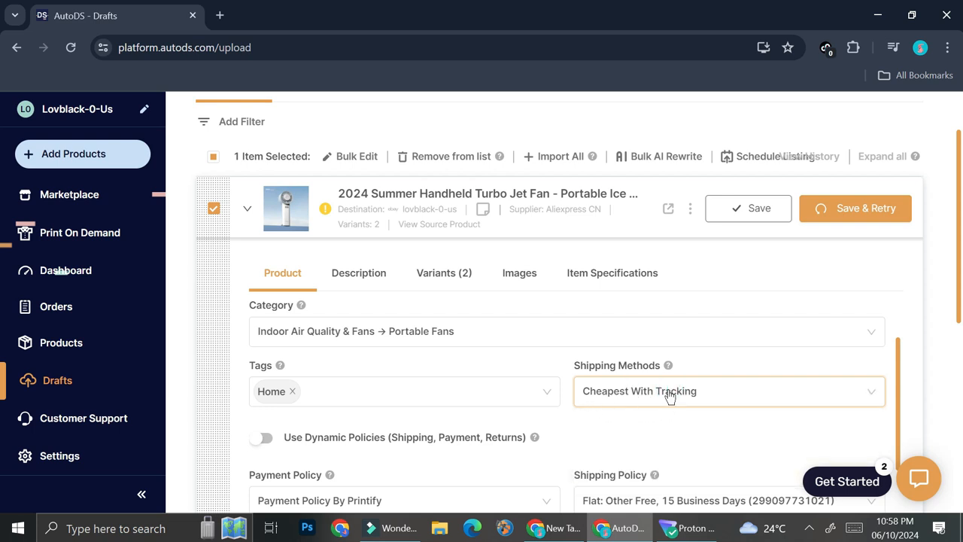
{"action": "scroll", "coordinate": [582, 387], "scroll_direction": "down", "scroll_amount": 2}
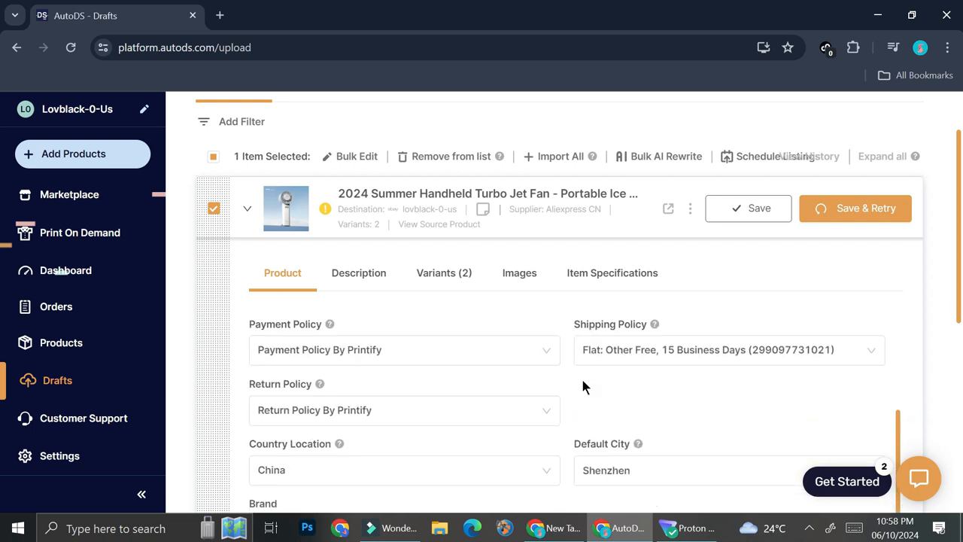
{"action": "scroll", "coordinate": [582, 380], "scroll_direction": "down", "scroll_amount": 2}
{"action": "scroll", "coordinate": [583, 380], "scroll_direction": "up", "scroll_amount": 4}
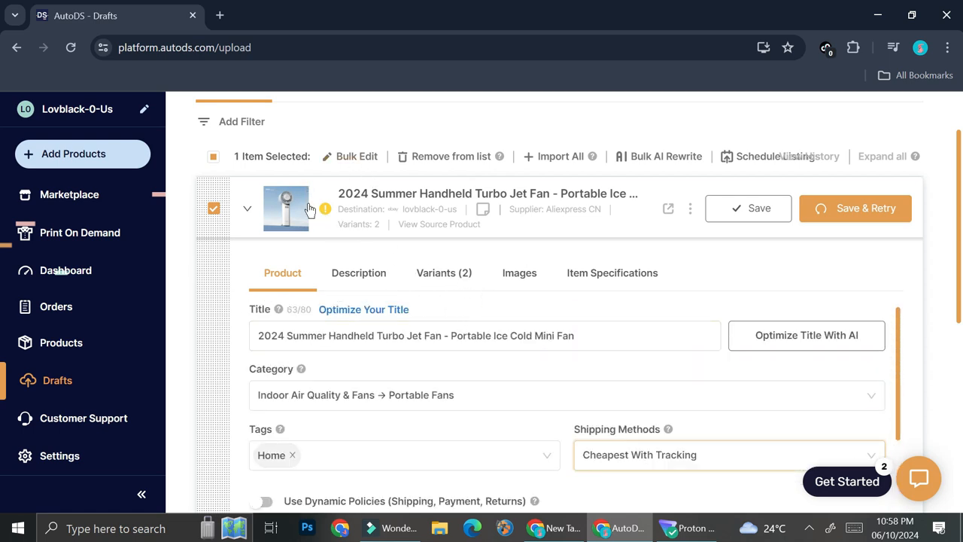
Delete the Light Blue variant from the fan draft and save the draft
{"action": "left_click", "coordinate": [458, 273]}
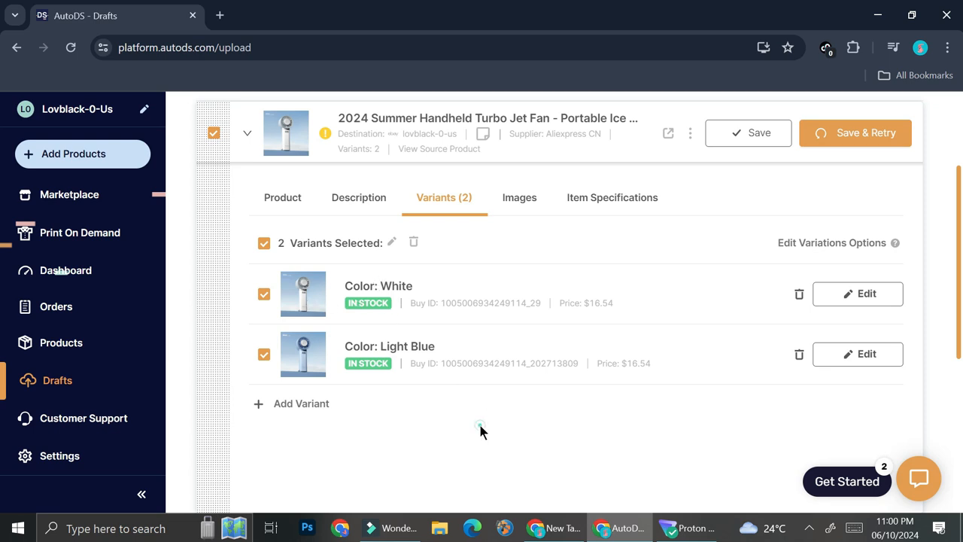
{"action": "left_click", "coordinate": [799, 354]}
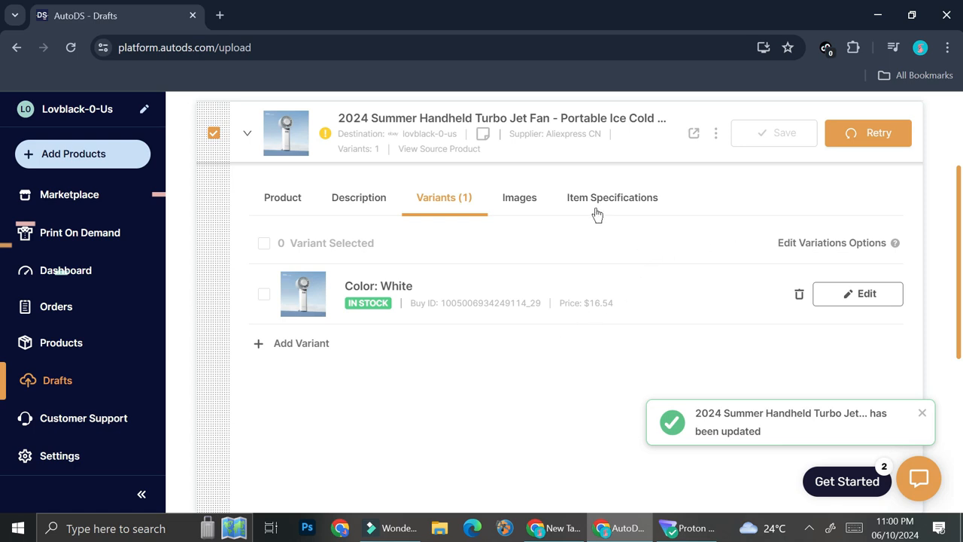
Review the fan draft's product images and item specifications
{"action": "left_click", "coordinate": [521, 202]}
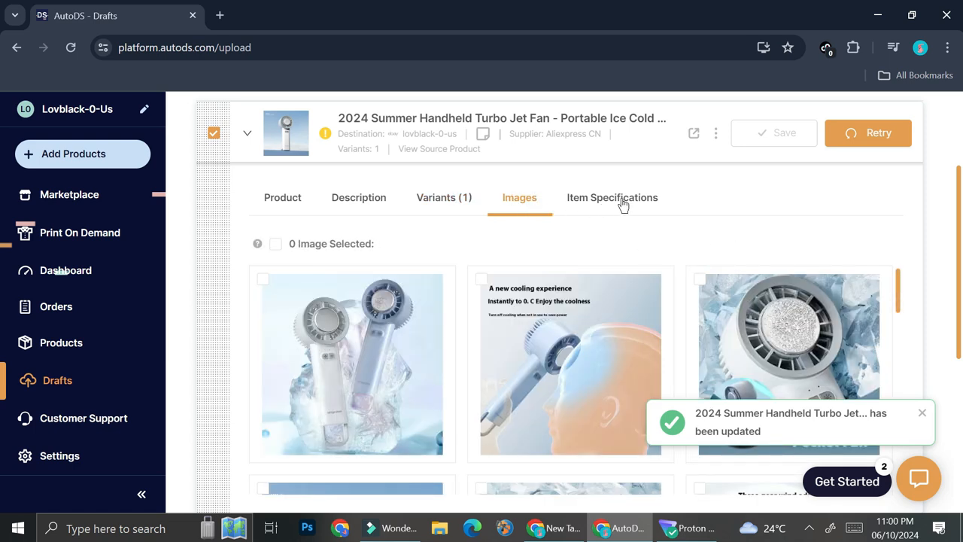
{"action": "left_click", "coordinate": [623, 204]}
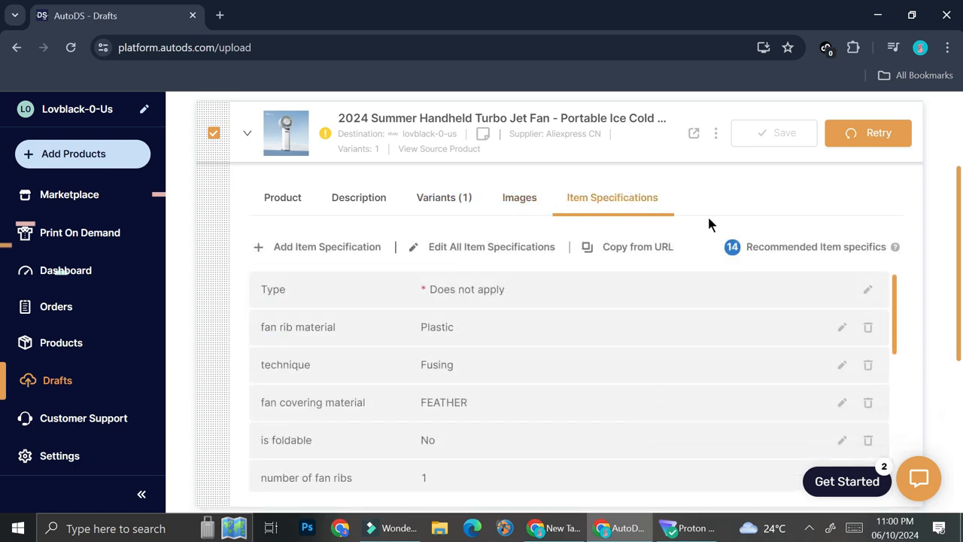
{"action": "scroll", "coordinate": [765, 209], "scroll_direction": "up", "scroll_amount": 1}
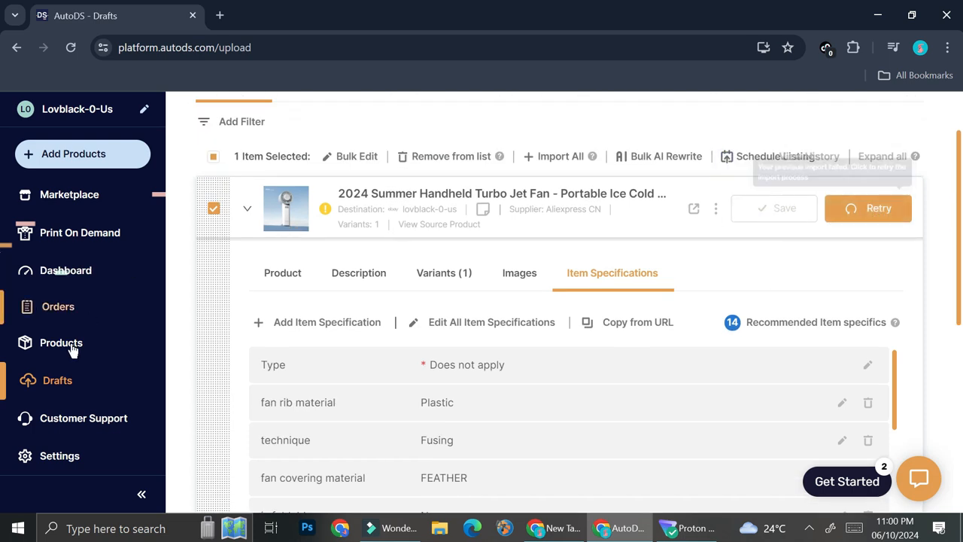
Retry the failed import of the handheld turbo jet fan draft
{"action": "left_click", "coordinate": [858, 222]}
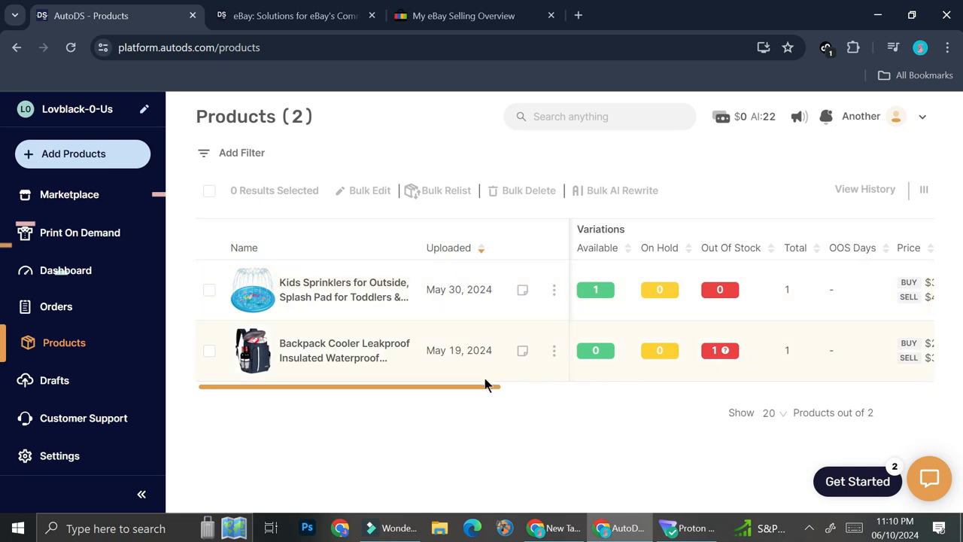
Check the remaining columns of the Products list, select the Kids Sprinklers product, open it for editing and review its other available actions
{"action": "left_click_drag", "start_coordinate": [477, 389], "coordinate": [865, 372]}
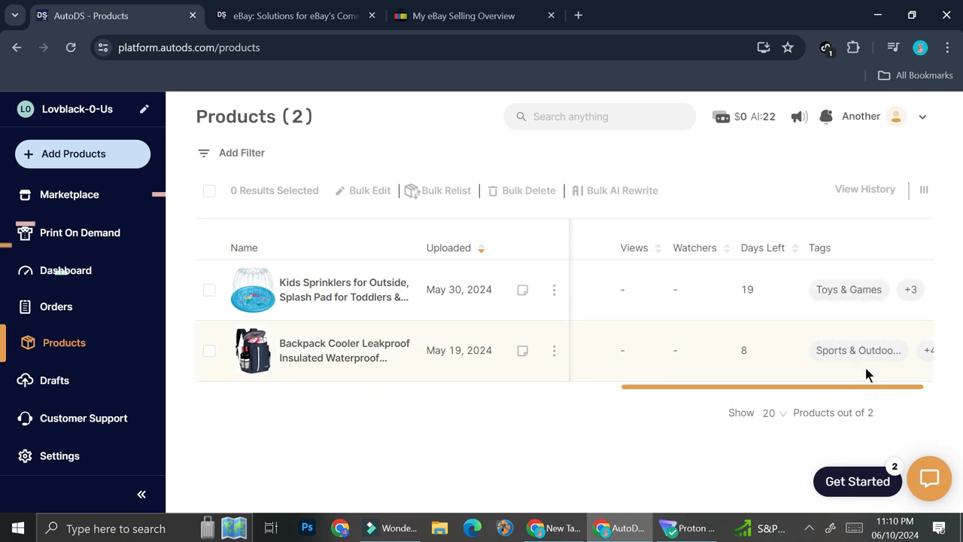
{"action": "left_click", "coordinate": [209, 289]}
{"action": "left_click", "coordinate": [553, 289]}
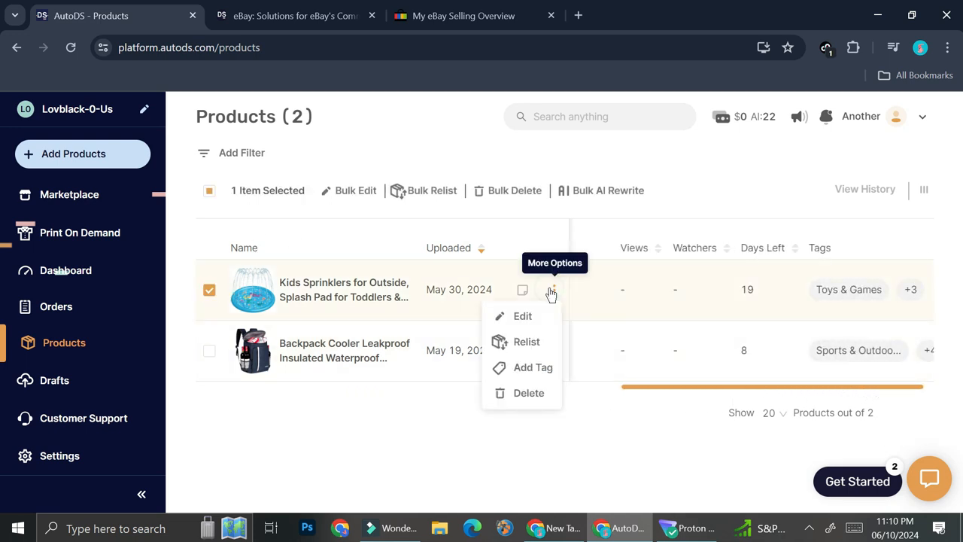
{"action": "left_click", "coordinate": [523, 316]}
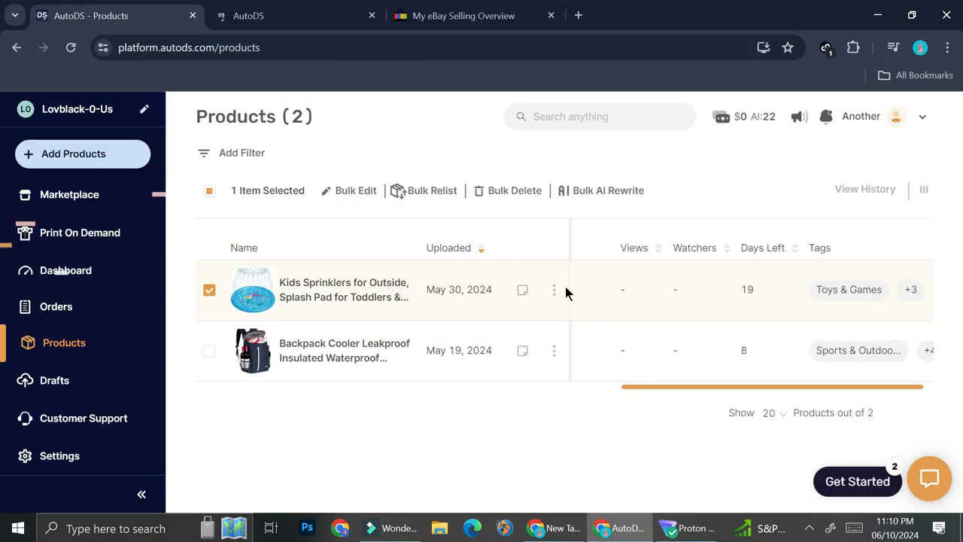
{"action": "left_click", "coordinate": [554, 289]}
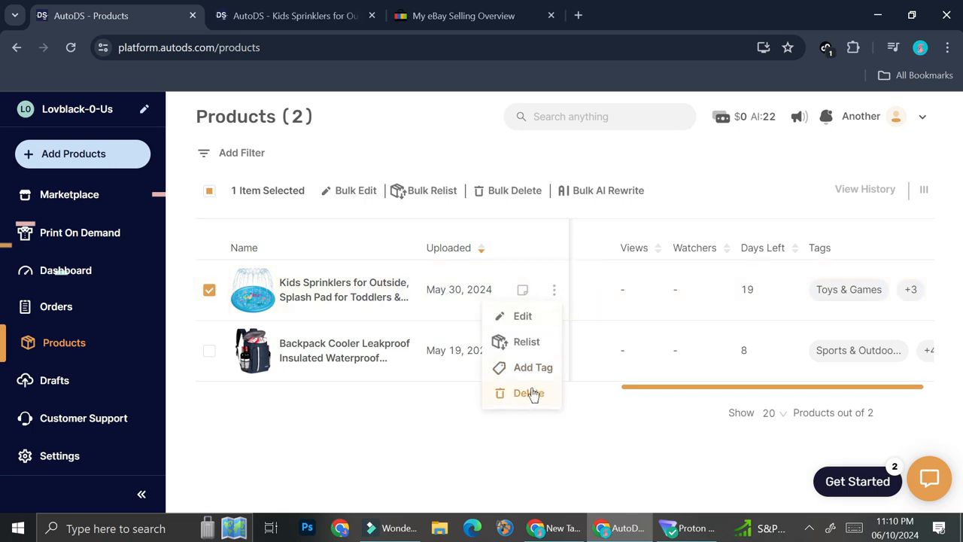
{"action": "left_click", "coordinate": [595, 406]}
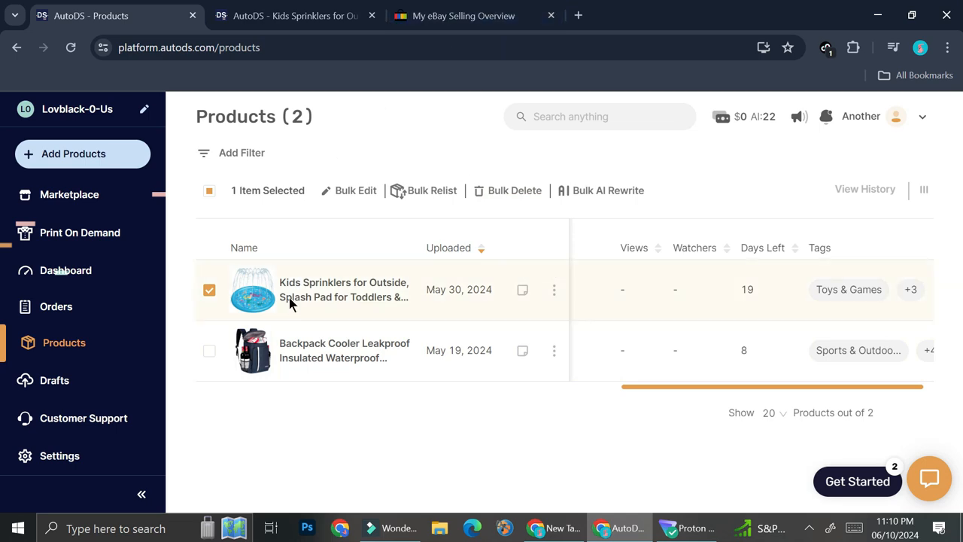
Switch to eBay's selling overview to examine the listings with missing item specifics, and check the Kids Sprinklers product page in AutoDS
{"action": "left_click", "coordinate": [463, 15]}
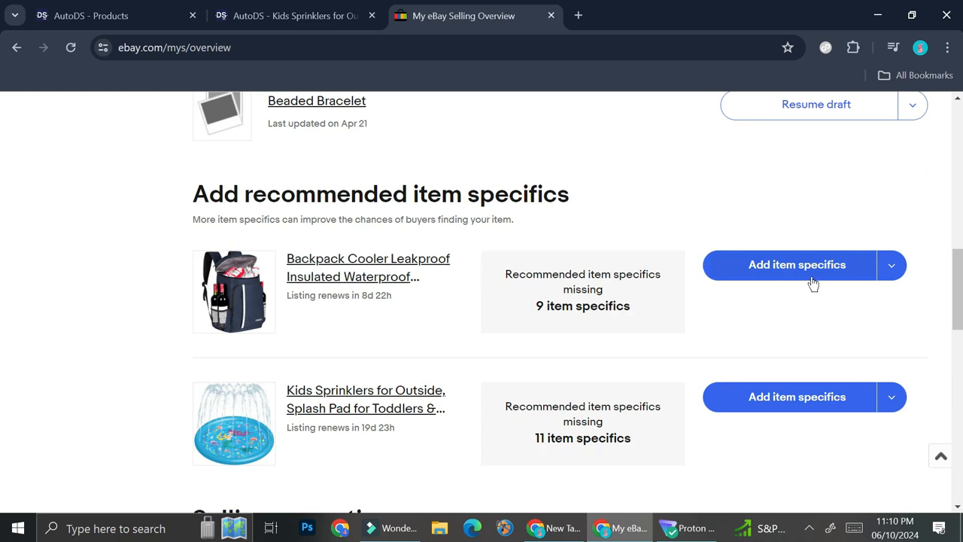
{"action": "scroll", "coordinate": [375, 358], "scroll_direction": "down", "scroll_amount": 1}
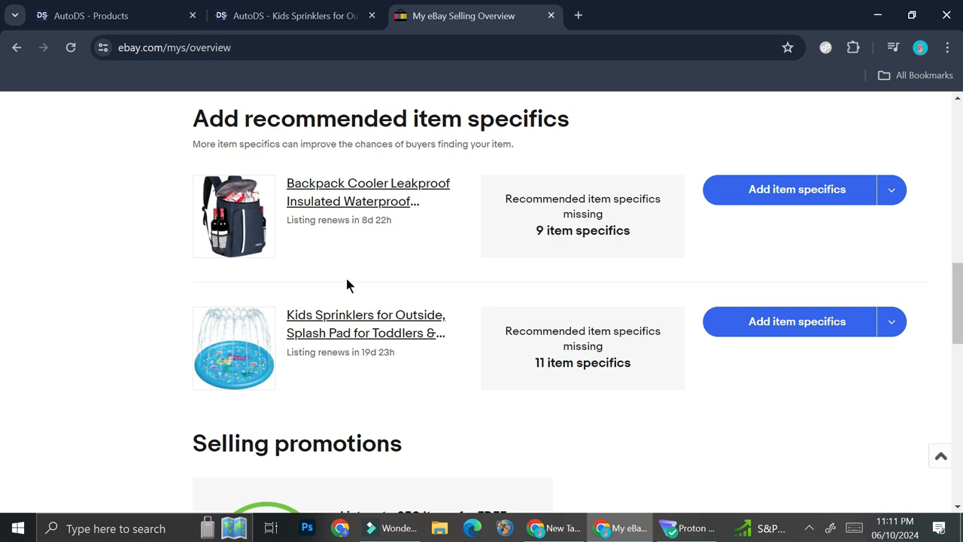
{"action": "left_click", "coordinate": [284, 10]}
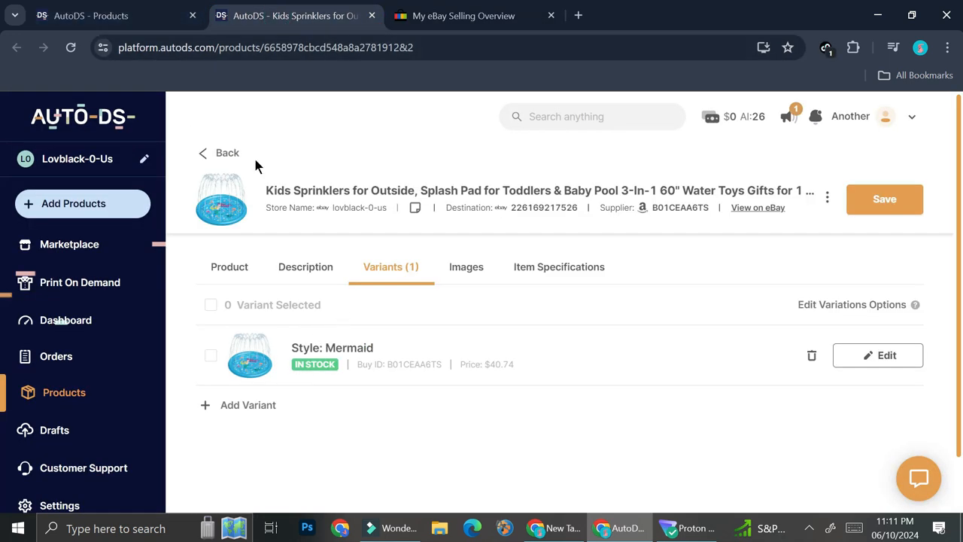
{"action": "left_click", "coordinate": [143, 15]}
In eBay's selling overview, open the recommended item specifics for the Kids Sprinklers listing, review them and save
{"action": "left_click", "coordinate": [512, 15]}
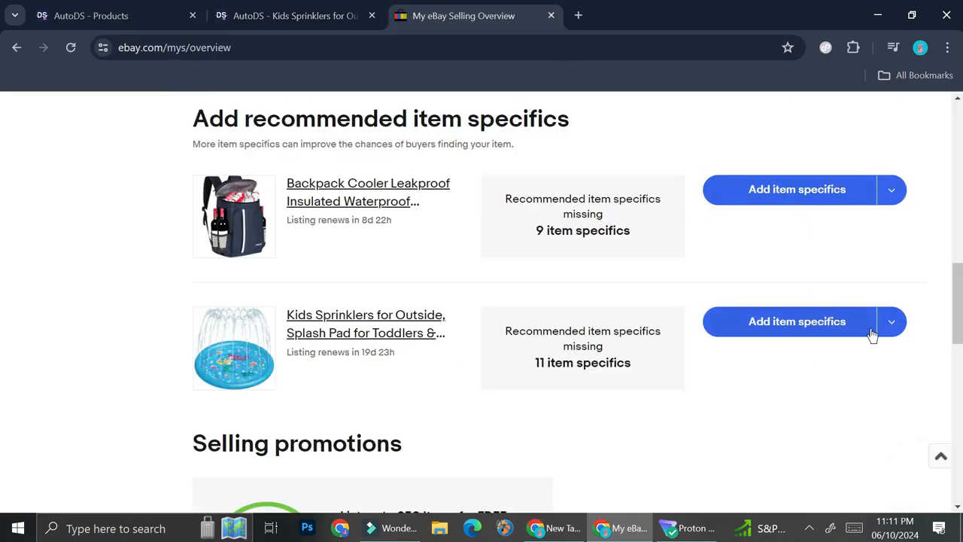
{"action": "left_click", "coordinate": [838, 329]}
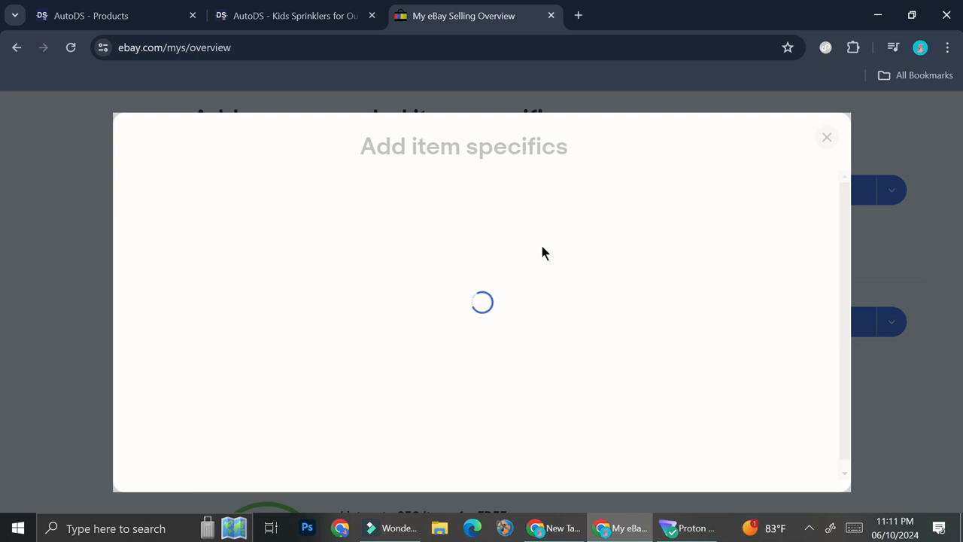
{"action": "scroll", "coordinate": [691, 319], "scroll_direction": "down", "scroll_amount": 5}
{"action": "scroll", "coordinate": [498, 323], "scroll_direction": "down", "scroll_amount": 5}
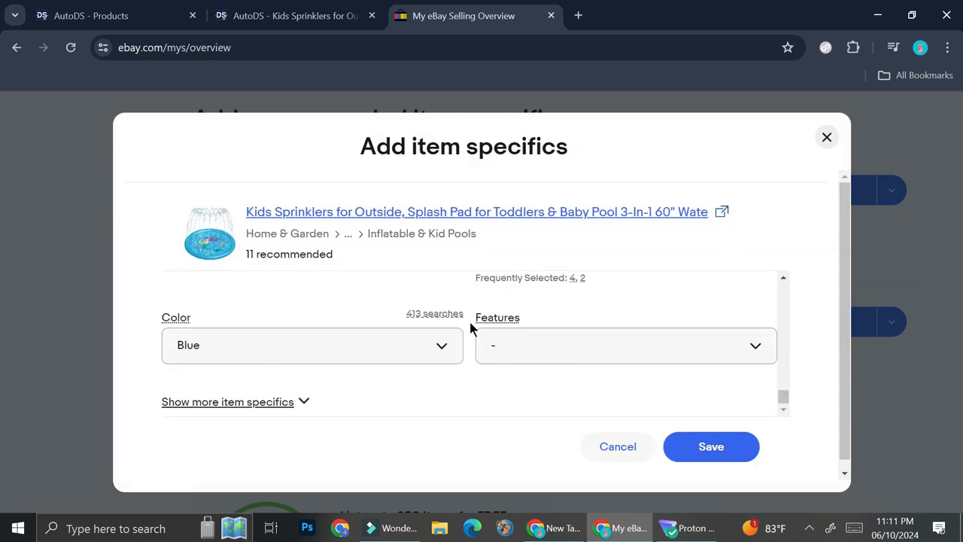
{"action": "left_click", "coordinate": [703, 448]}
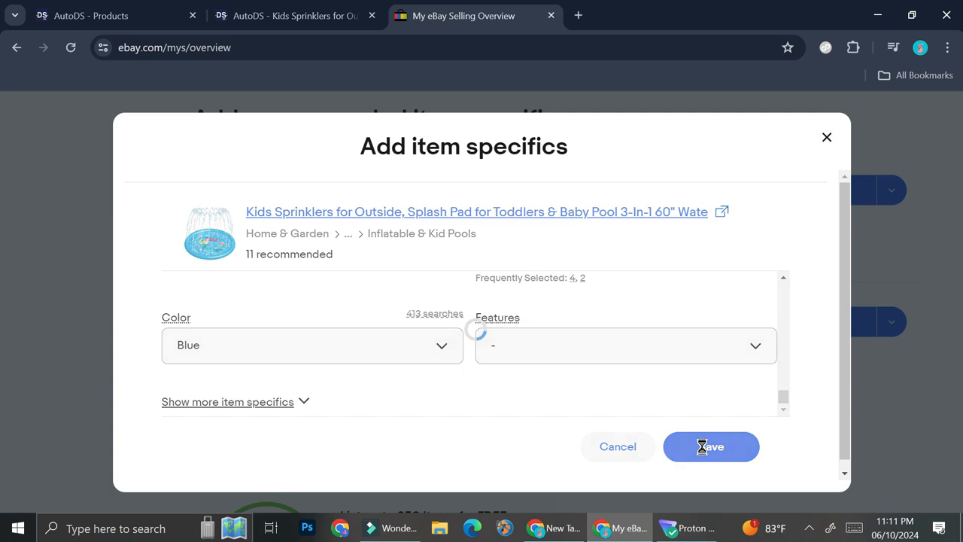